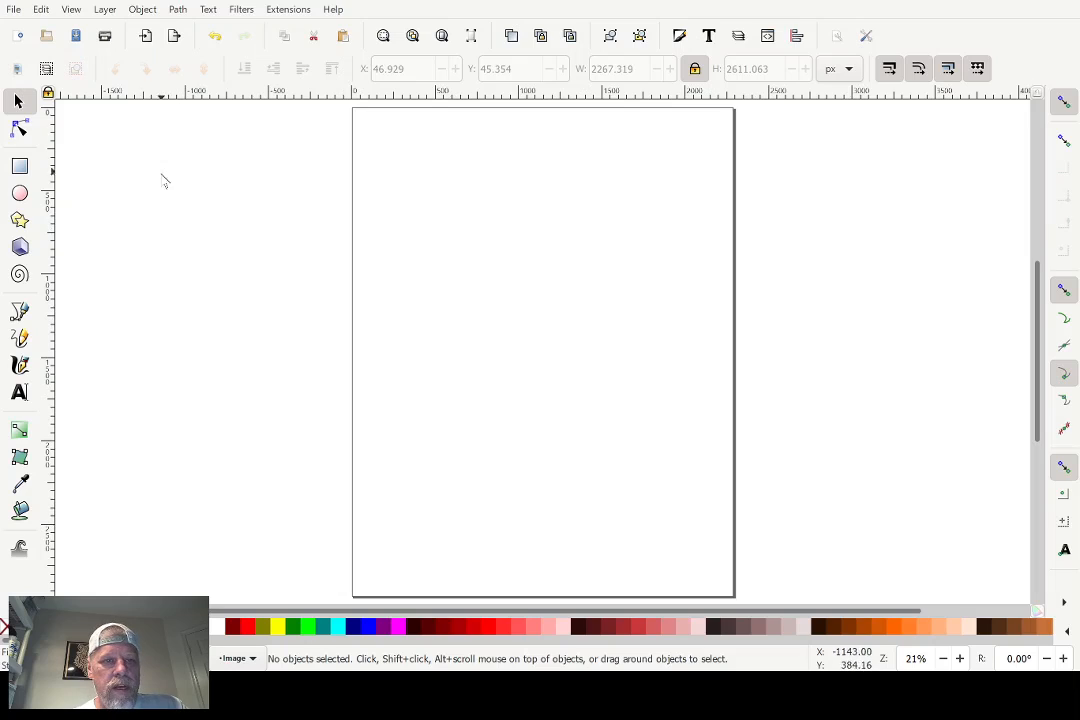
Change the page size in the document properties to a smaller portrait format of about 815 × 1055 px
{"action": "left_click", "coordinate": [15, 12]}
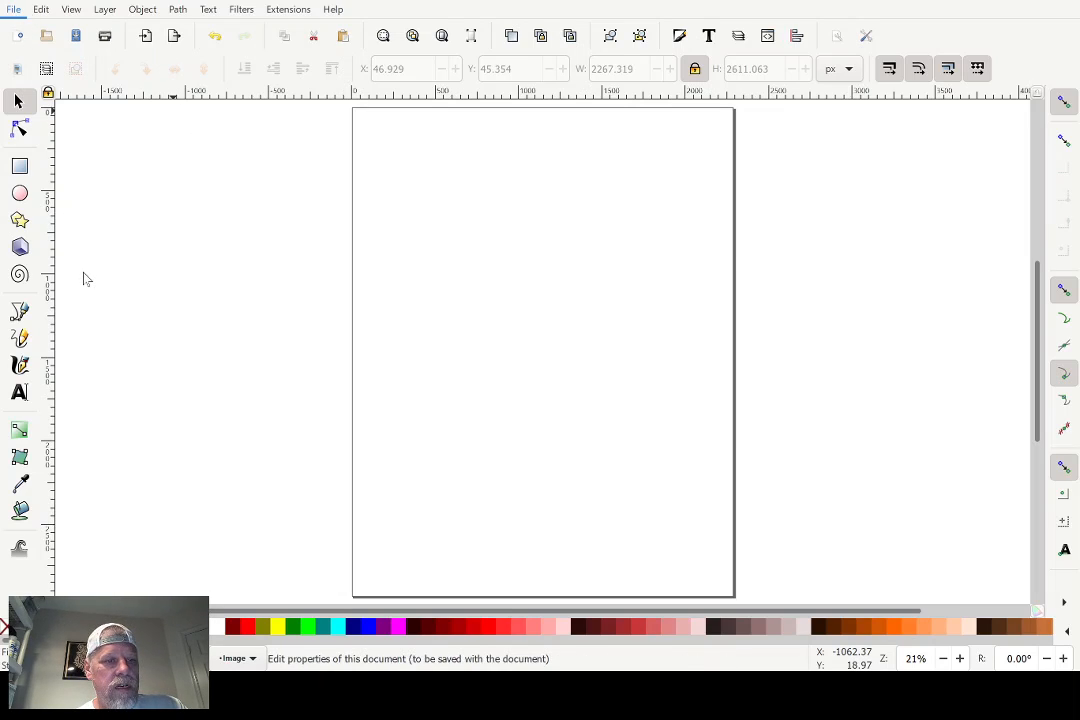
{"action": "left_click", "coordinate": [338, 362]}
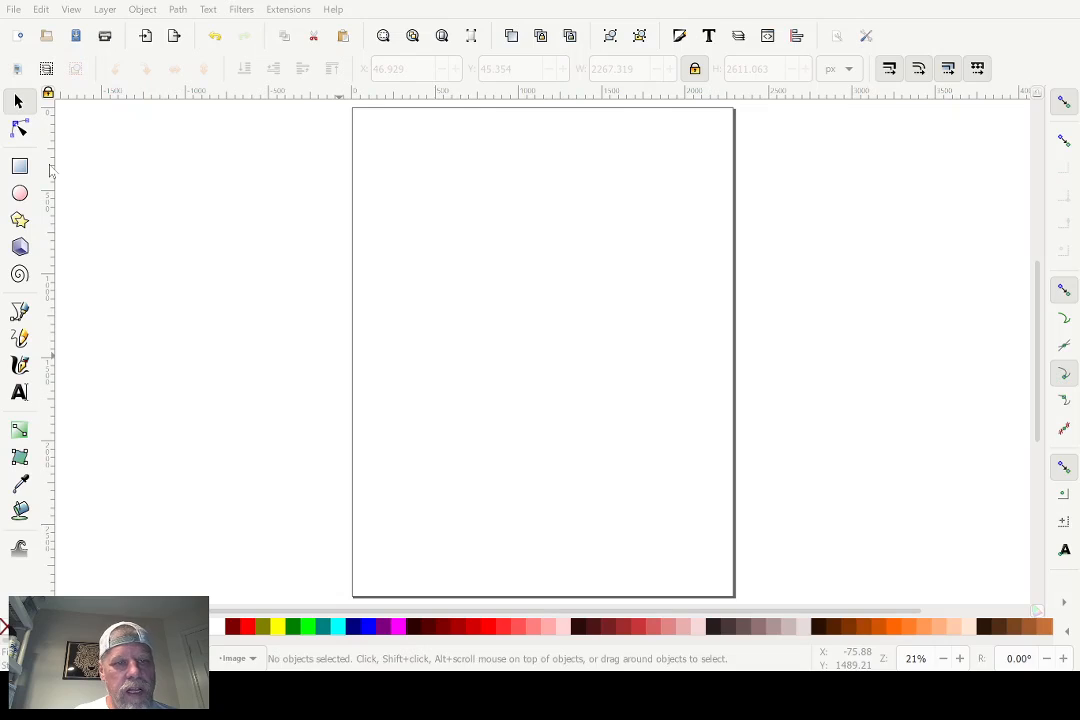
{"action": "key", "text": "ctrl+z"}
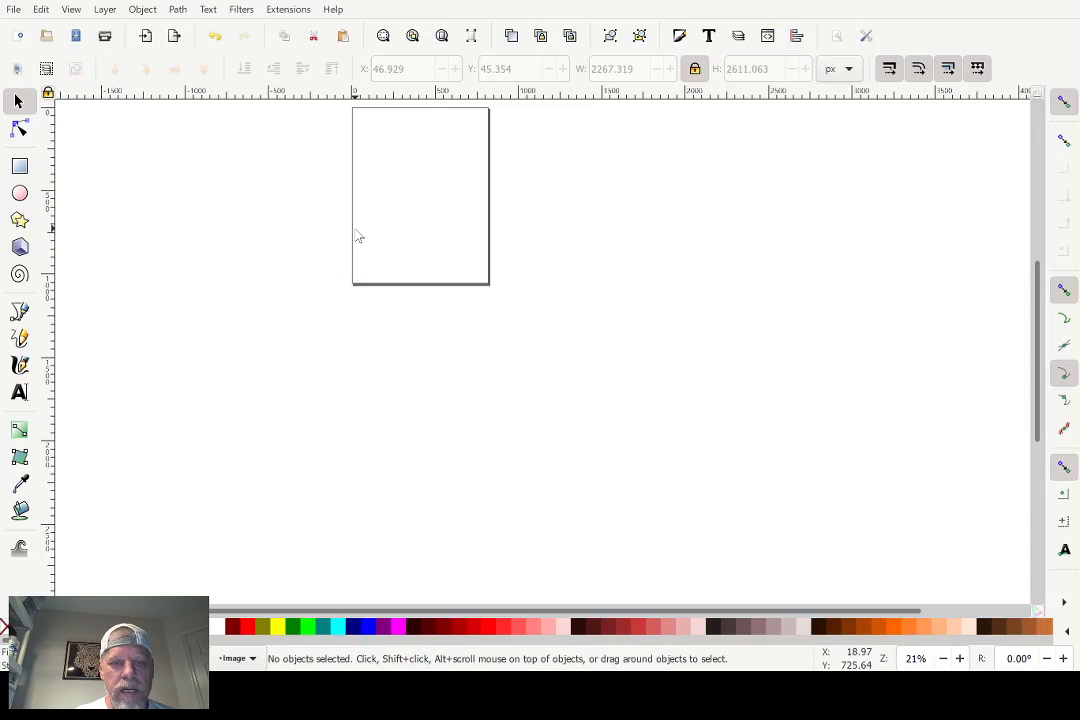
{"action": "scroll", "coordinate": [540, 308], "scroll_direction": "up", "scroll_amount": 2}
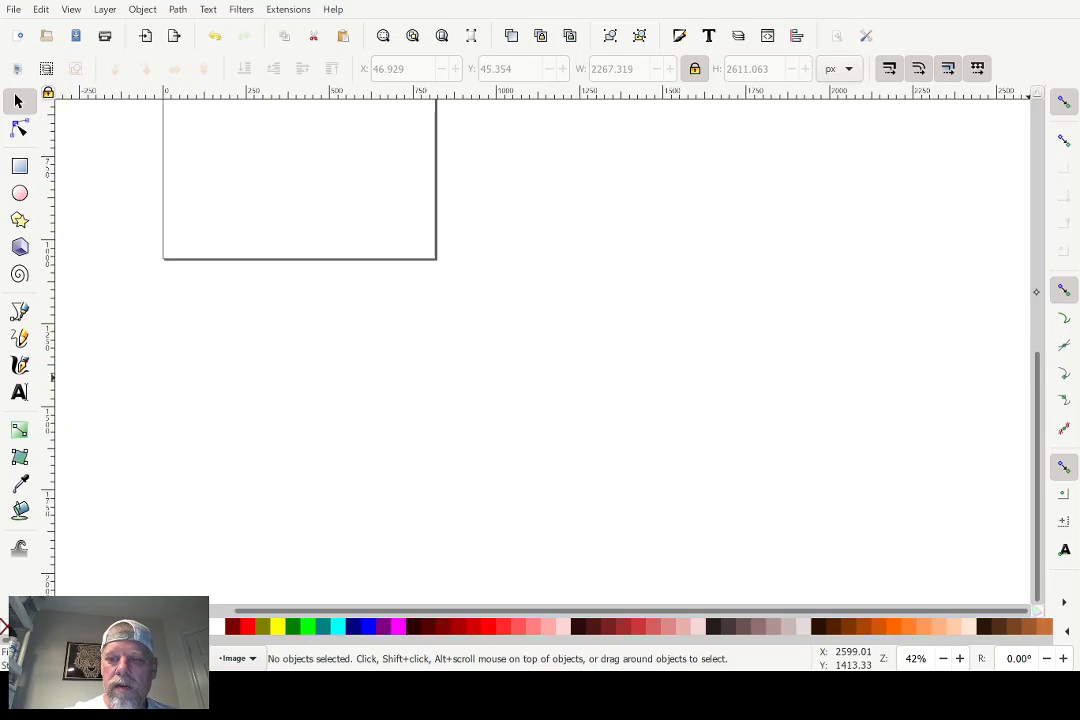
{"action": "left_click_drag", "start_coordinate": [1031, 367], "coordinate": [1030, 215]}
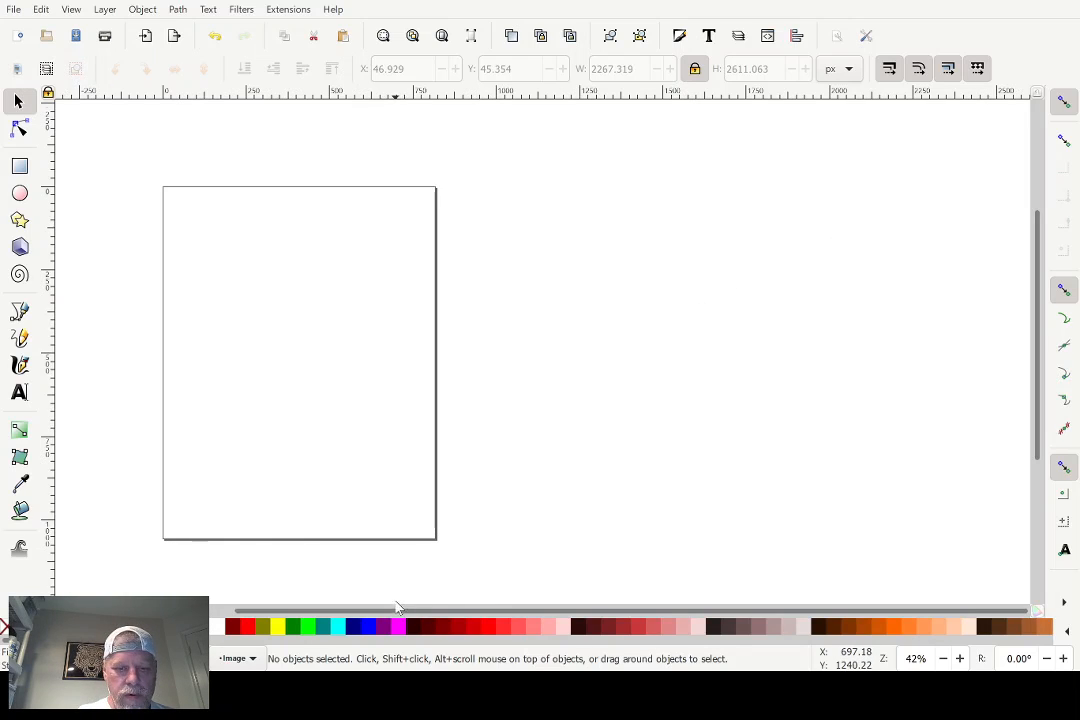
{"action": "left_click_drag", "start_coordinate": [390, 612], "coordinate": [365, 612]}
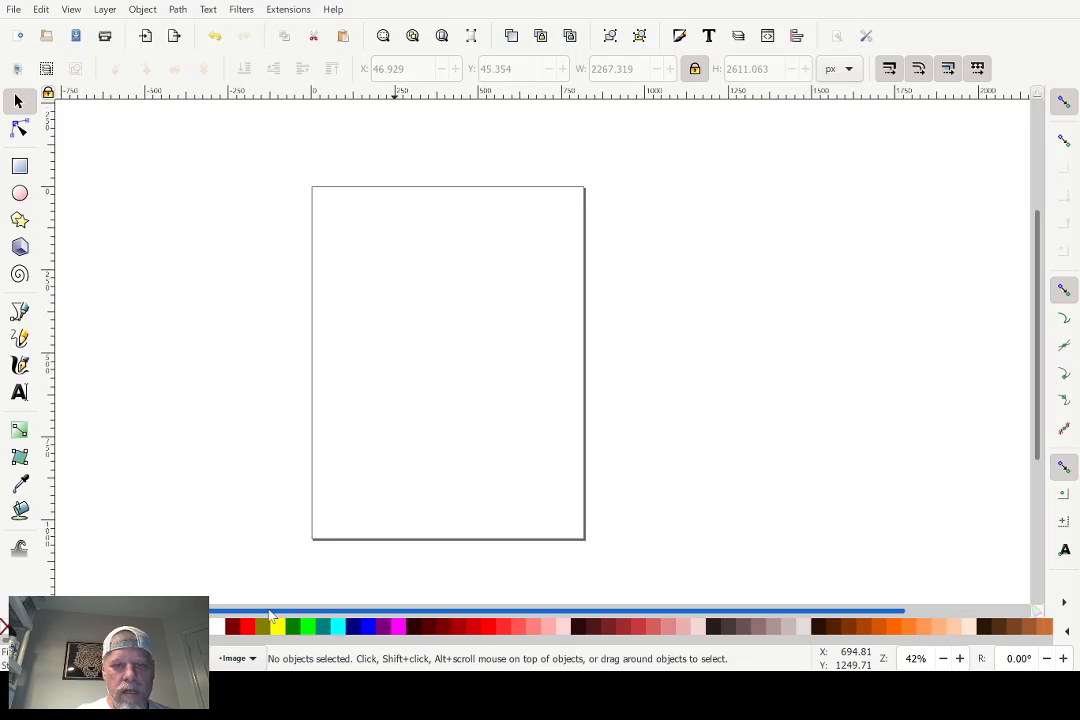
Import the black-and-white puppy bitmap into the document as an embedded image
{"action": "left_click", "coordinate": [12, 14]}
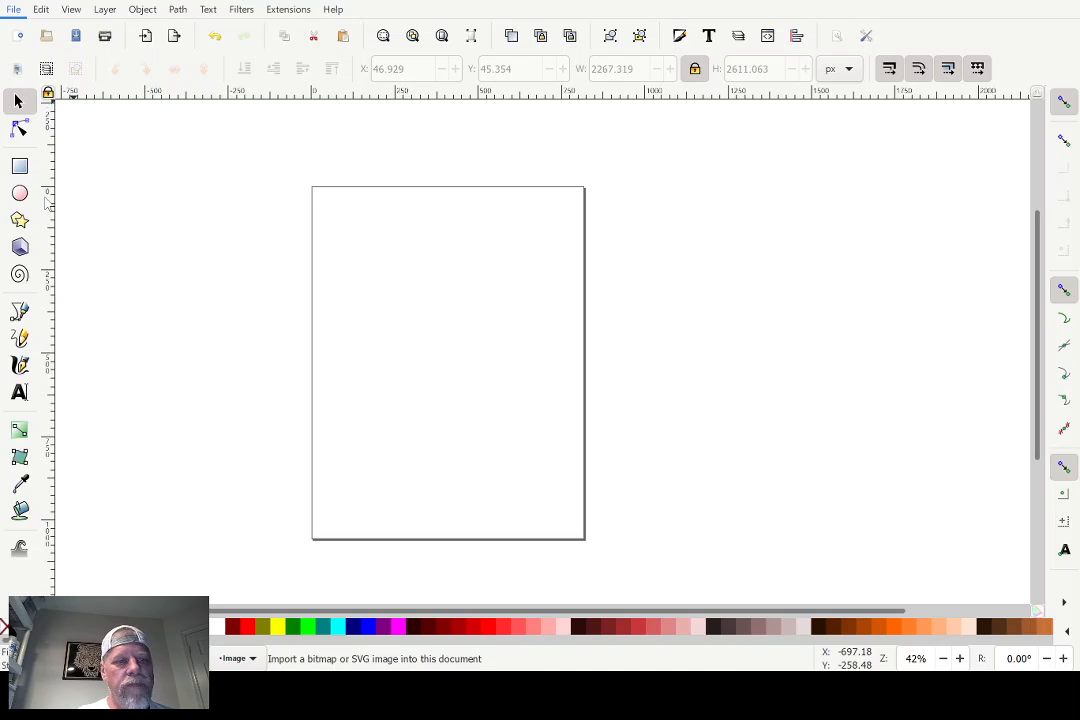
{"action": "left_click", "coordinate": [207, 296]}
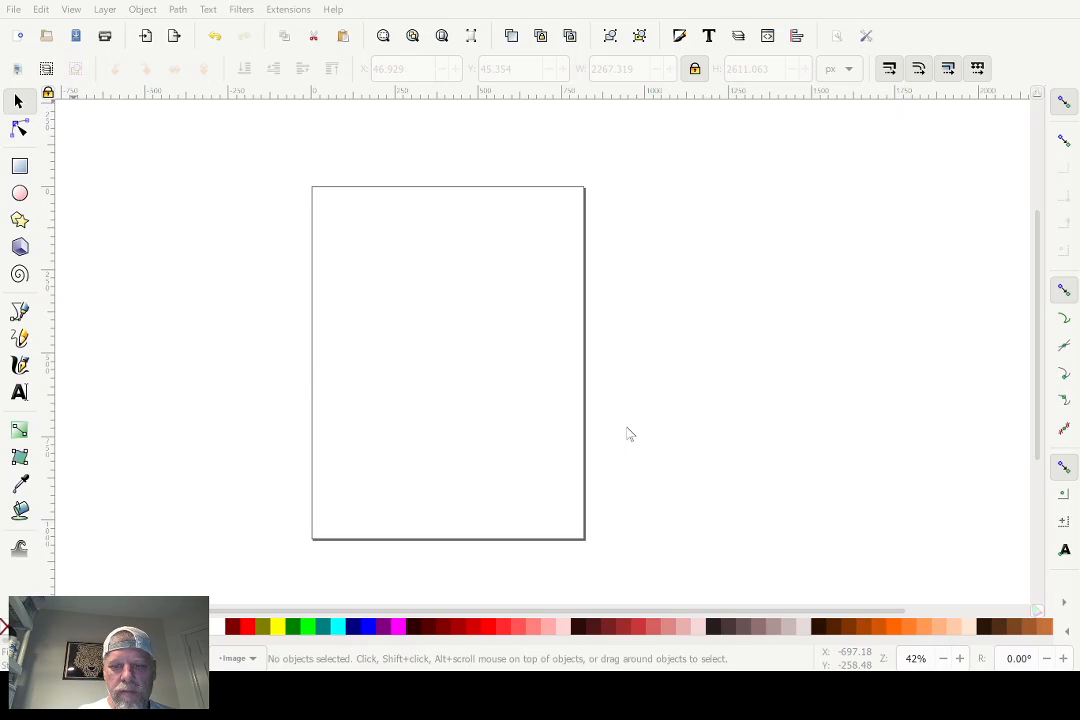
{"action": "key", "text": "ctrl+v"}
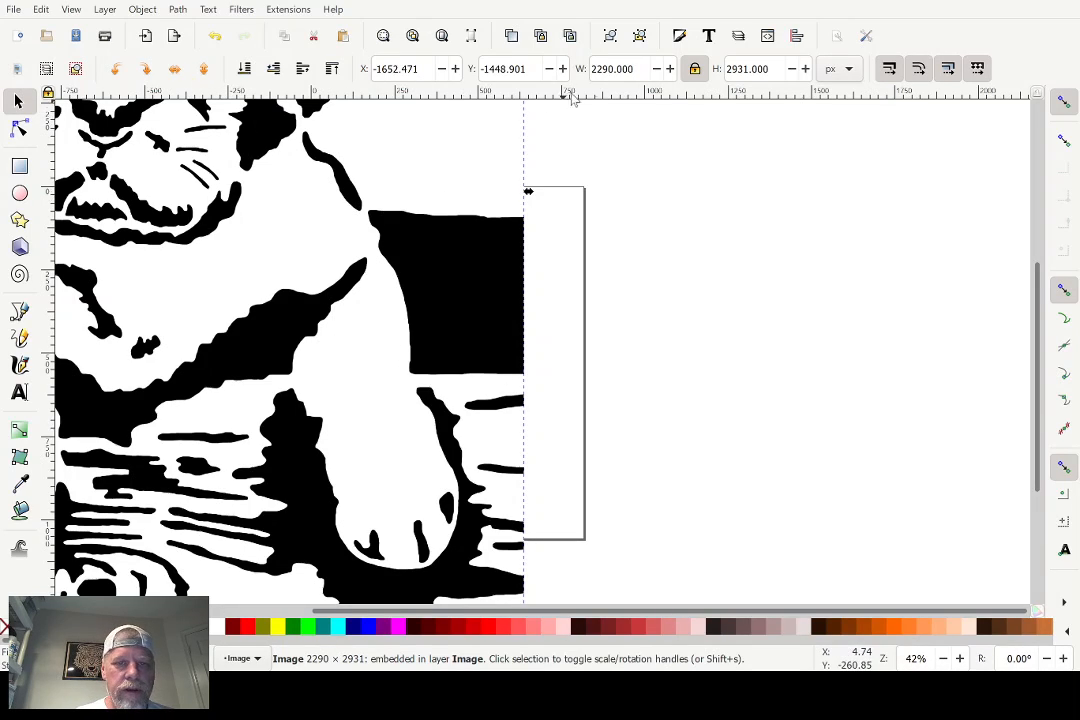
Scale the puppy image down with locked proportions to about 734 × 939 px and place it beside the page's left edge
{"action": "left_click", "coordinate": [694, 70]}
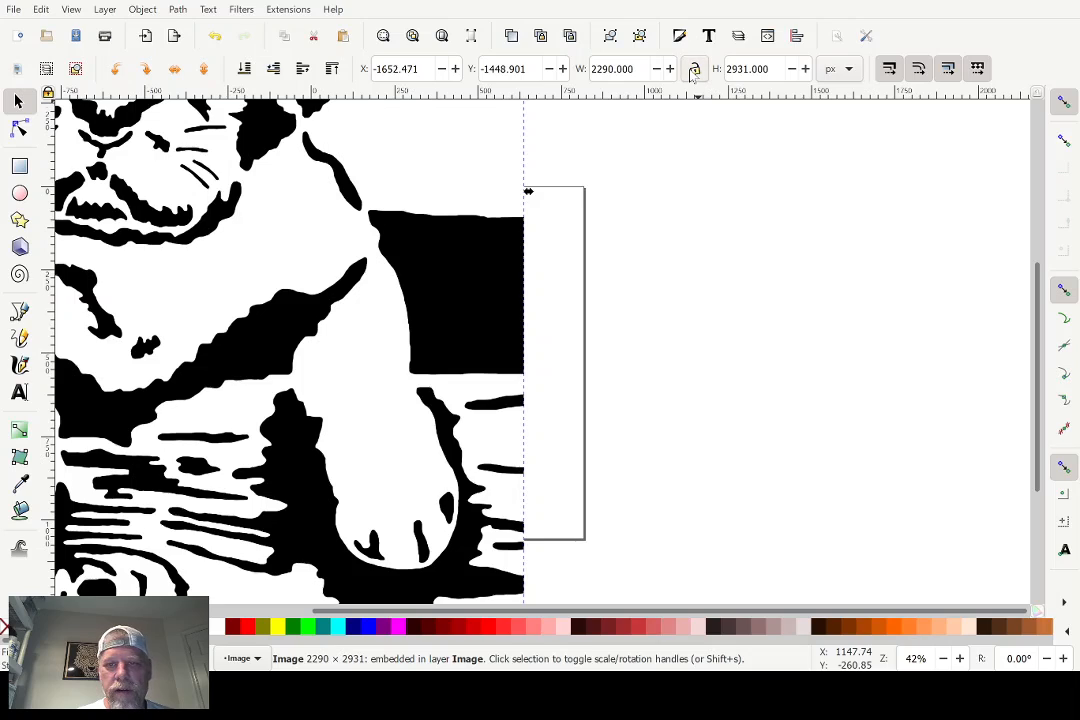
{"action": "left_click", "coordinate": [694, 70]}
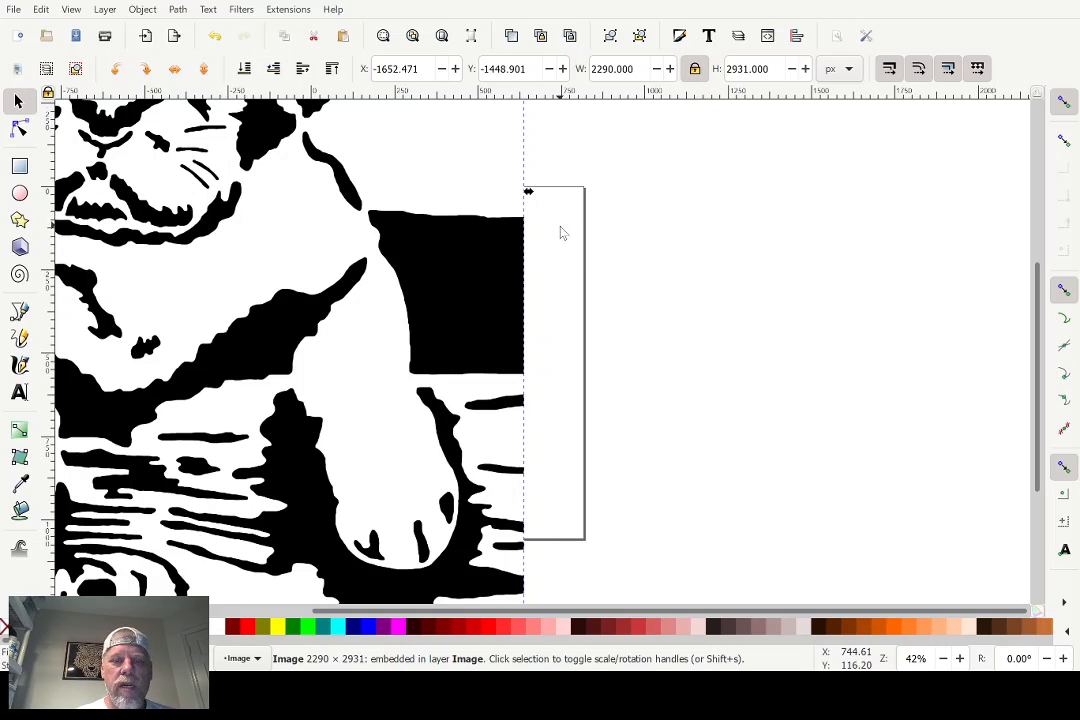
{"action": "scroll", "coordinate": [561, 233], "scroll_direction": "down", "scroll_amount": 2}
{"action": "scroll", "coordinate": [561, 233], "scroll_direction": "down", "scroll_amount": 3}
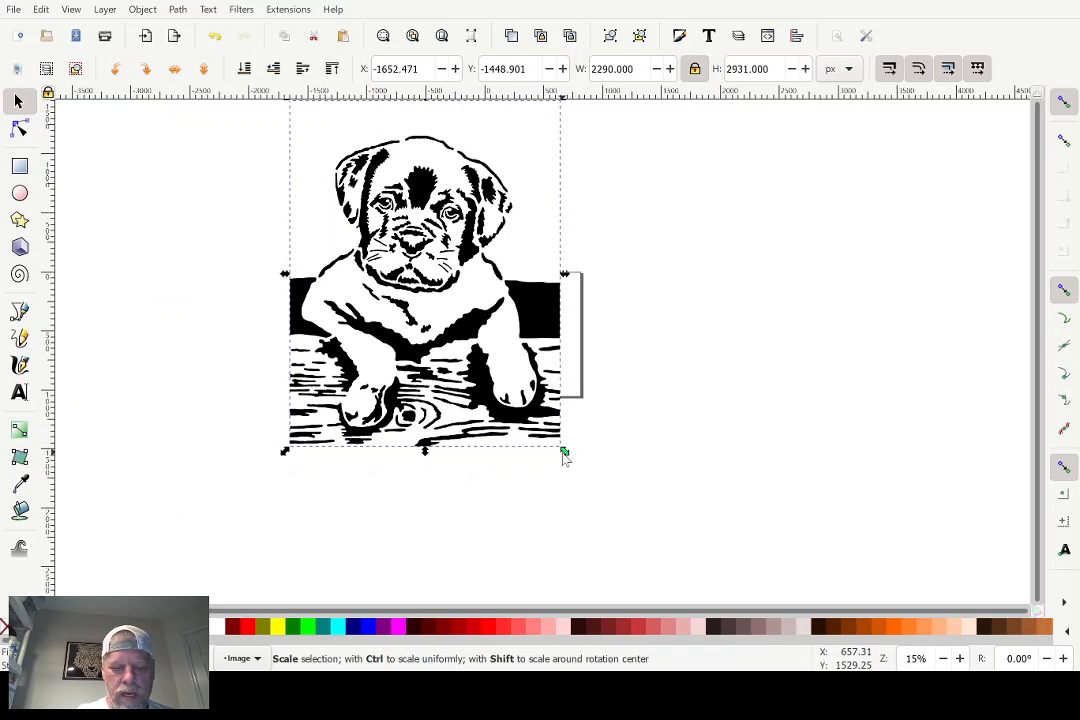
{"action": "left_click_drag", "start_coordinate": [564, 452], "coordinate": [381, 216]}
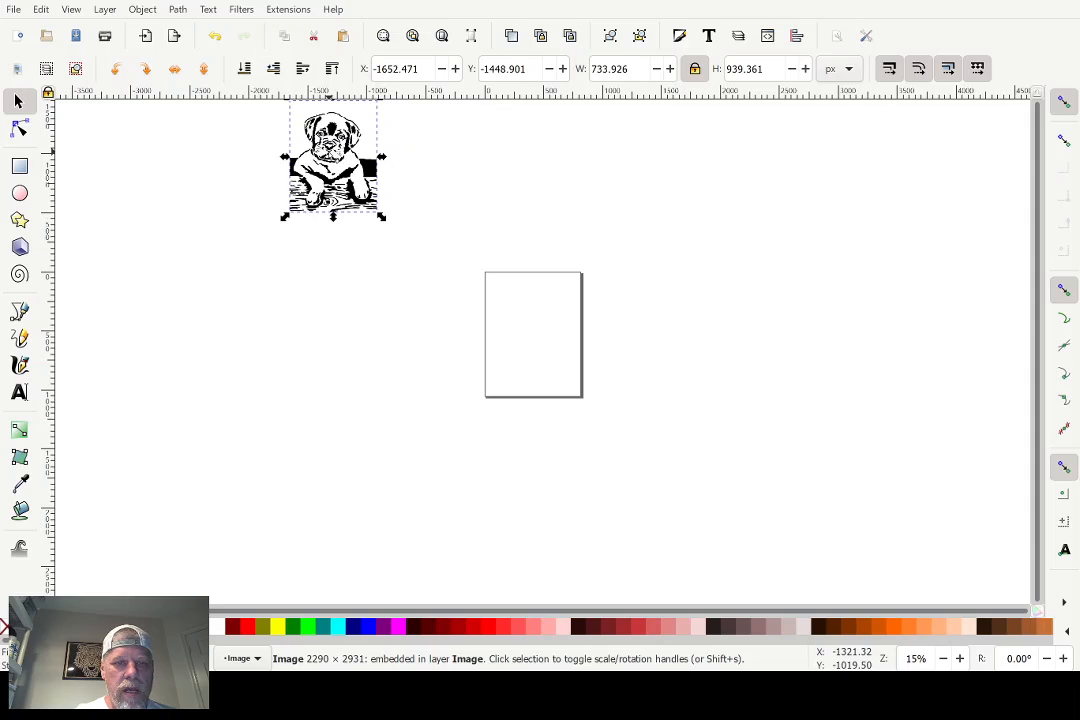
{"action": "left_click_drag", "start_coordinate": [335, 146], "coordinate": [422, 312]}
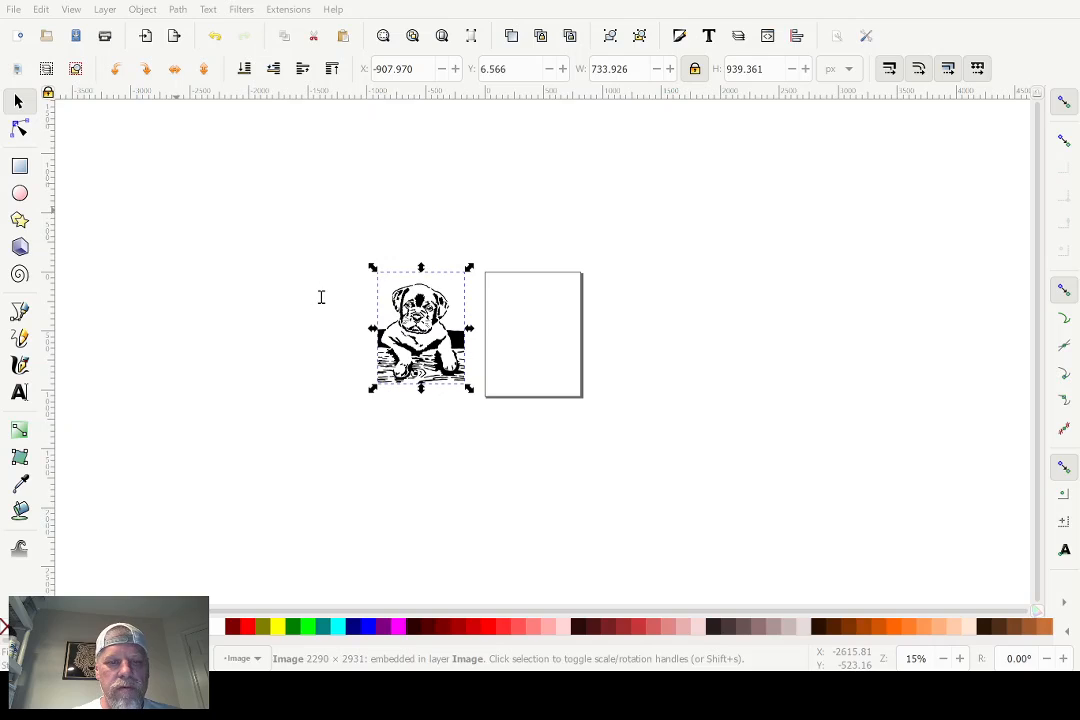
Trace the puppy bitmap and replace it with the resulting vector path, placed on the page
{"action": "left_click", "coordinate": [537, 325]}
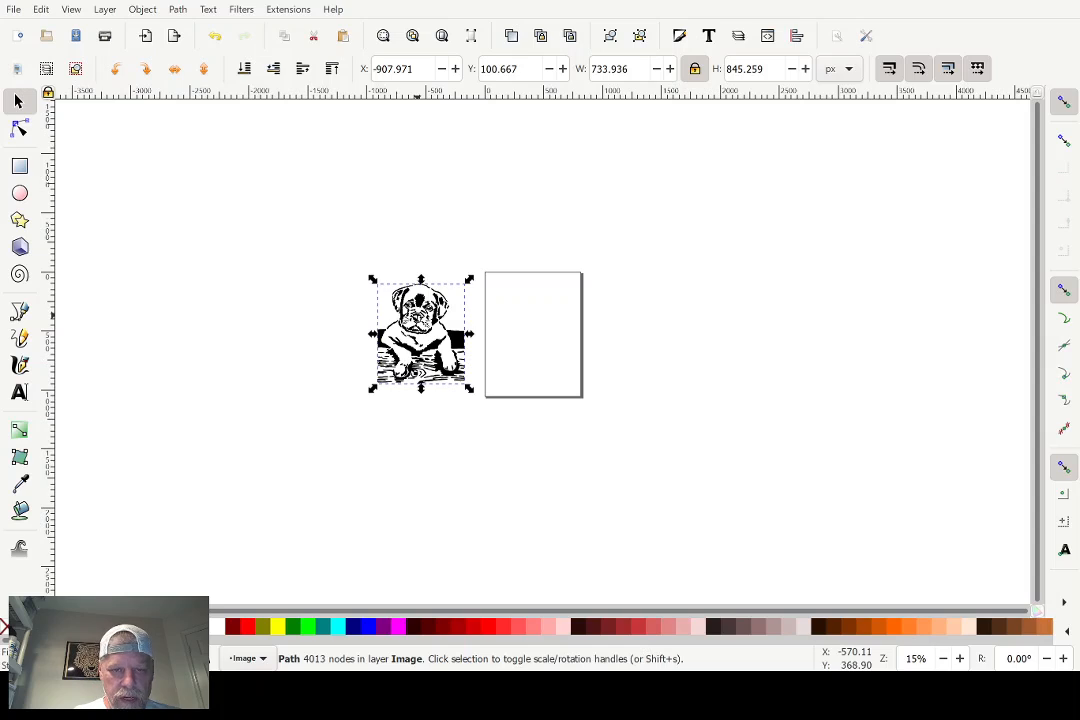
{"action": "mouse_move", "coordinate": [417, 316]}
{"action": "left_mouse_down"}
{"action": "mouse_move", "coordinate": [531, 331]}
{"action": "mouse_move", "coordinate": [534, 318]}
{"action": "left_mouse_up"}
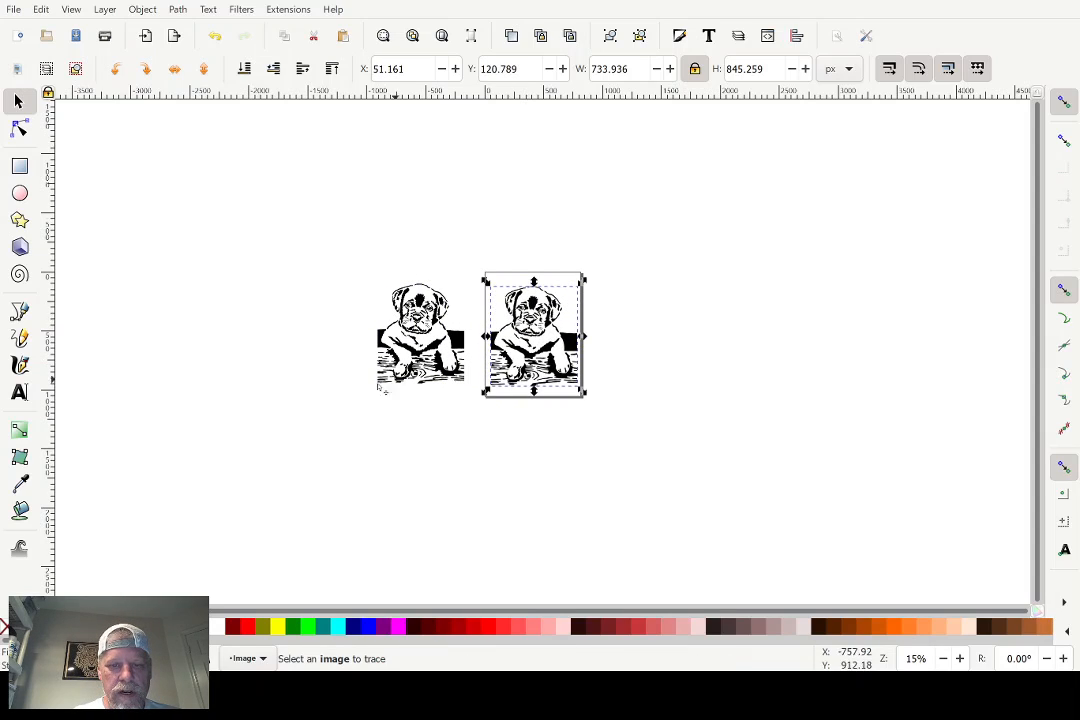
{"action": "left_click", "coordinate": [413, 314]}
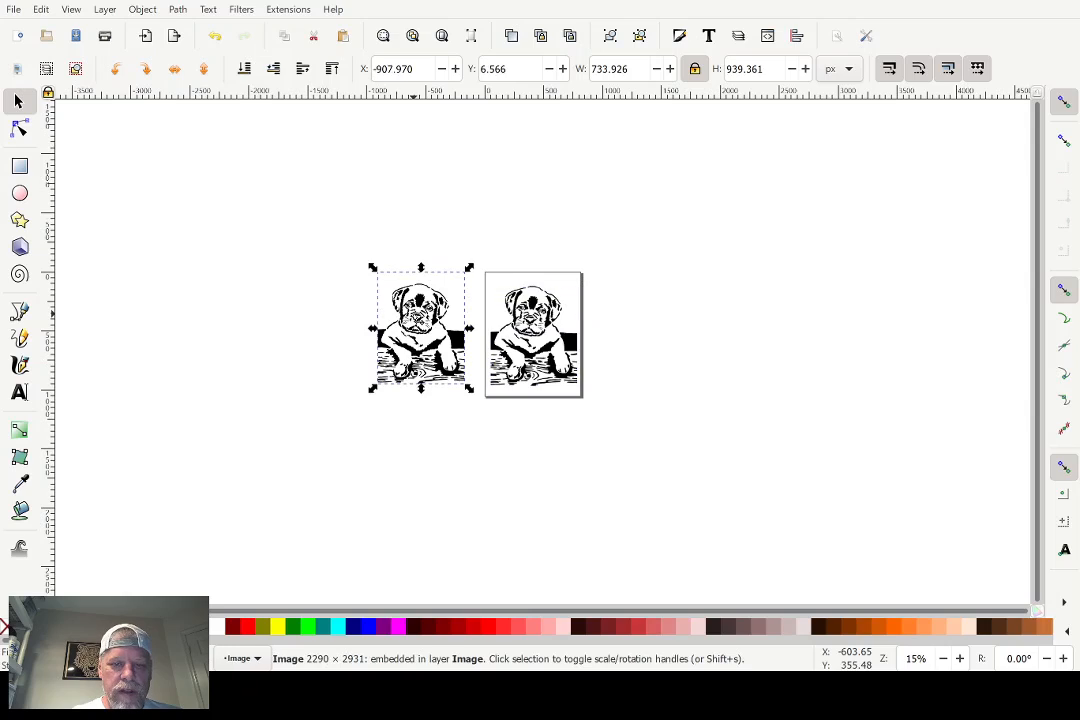
{"action": "key", "text": "Delete"}
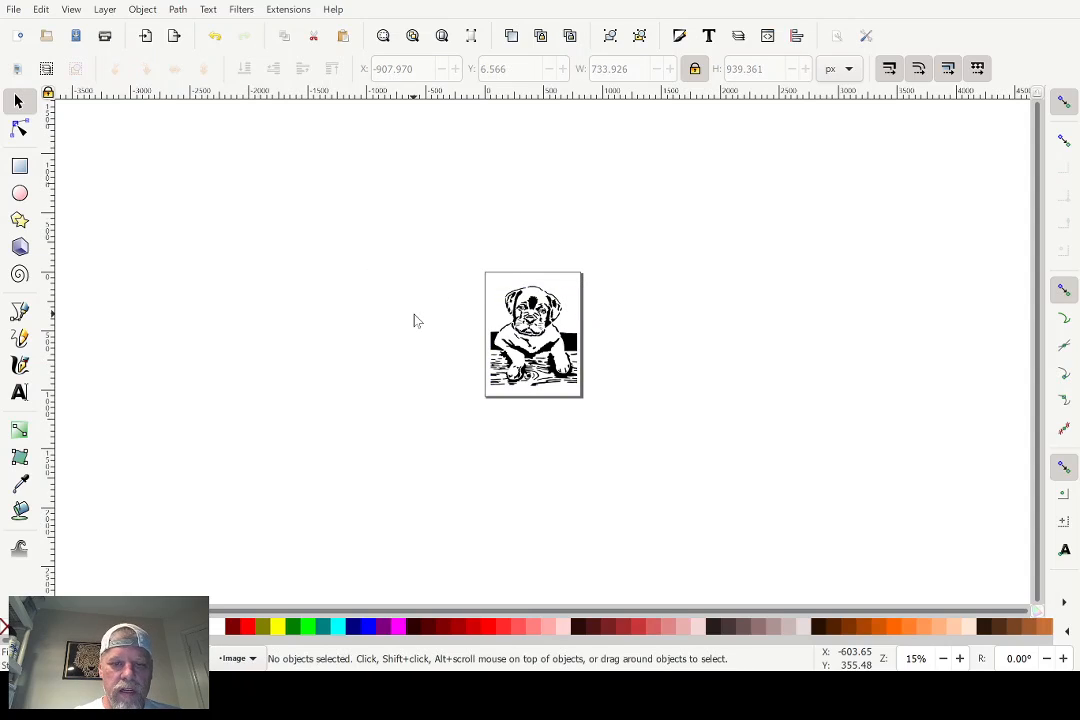
Fill the traced puppy path with 20% Gray and restore its Black fill
{"action": "left_click", "coordinate": [442, 36]}
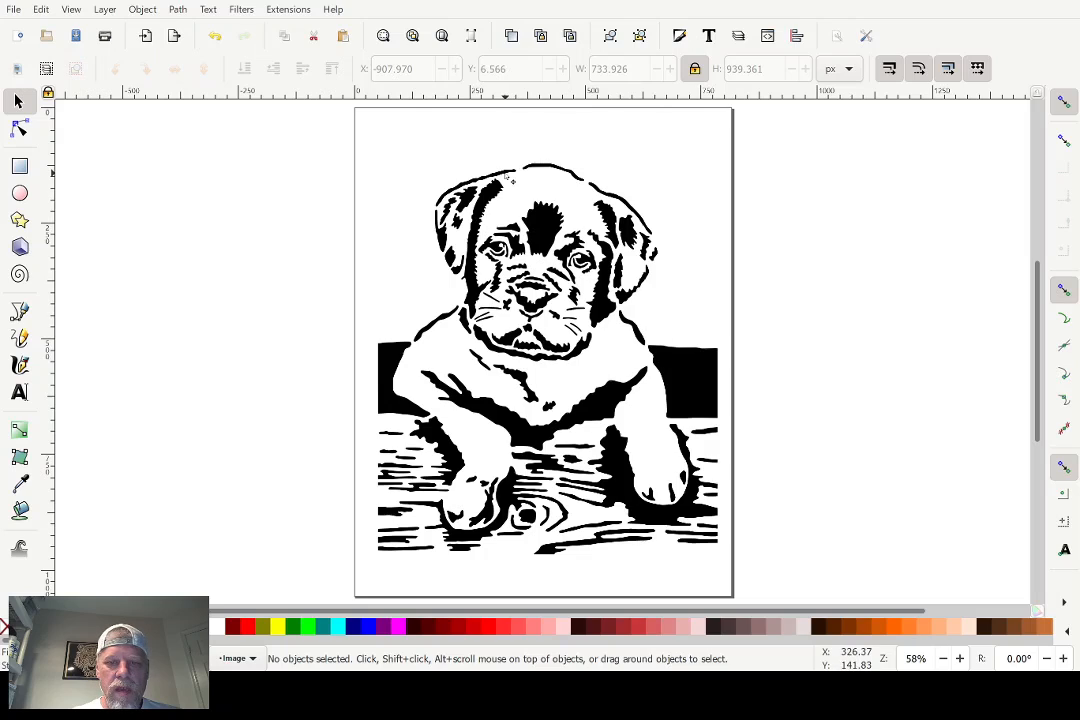
{"action": "left_click", "coordinate": [496, 269]}
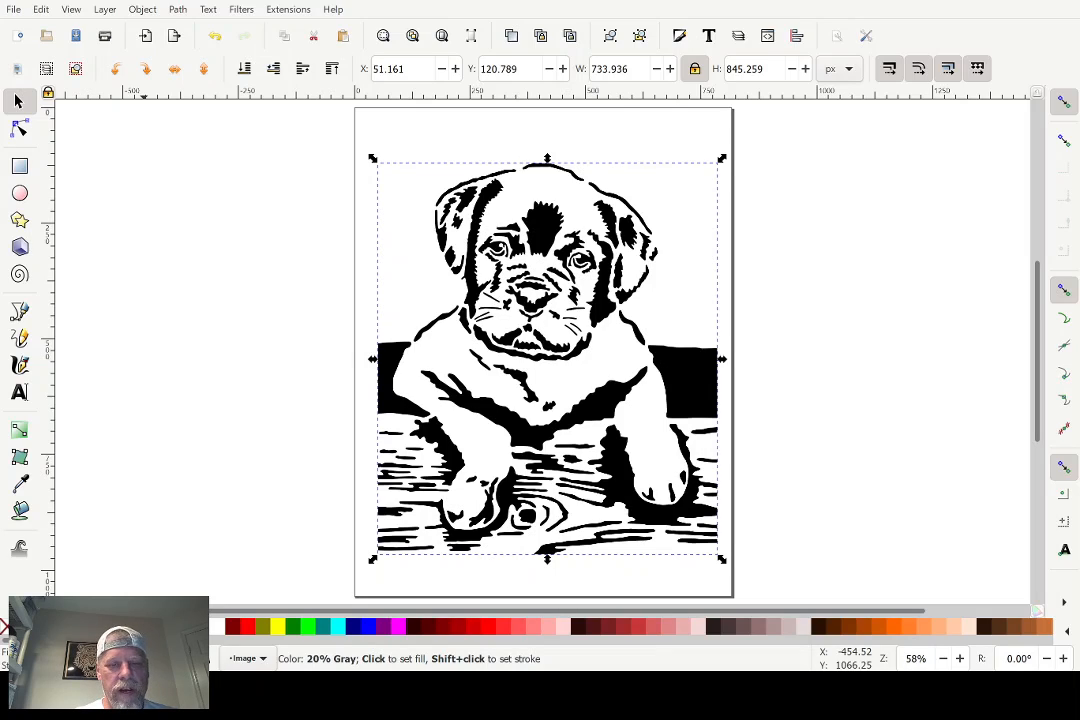
{"action": "left_click", "coordinate": [137, 626]}
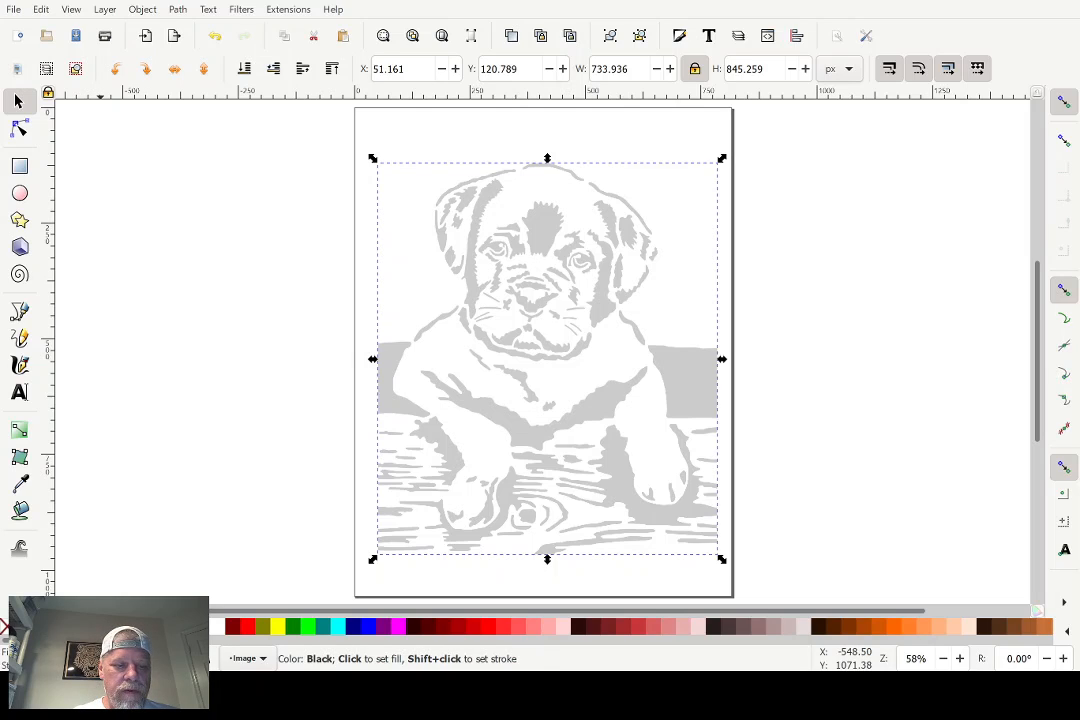
{"action": "left_click", "coordinate": [18, 626]}
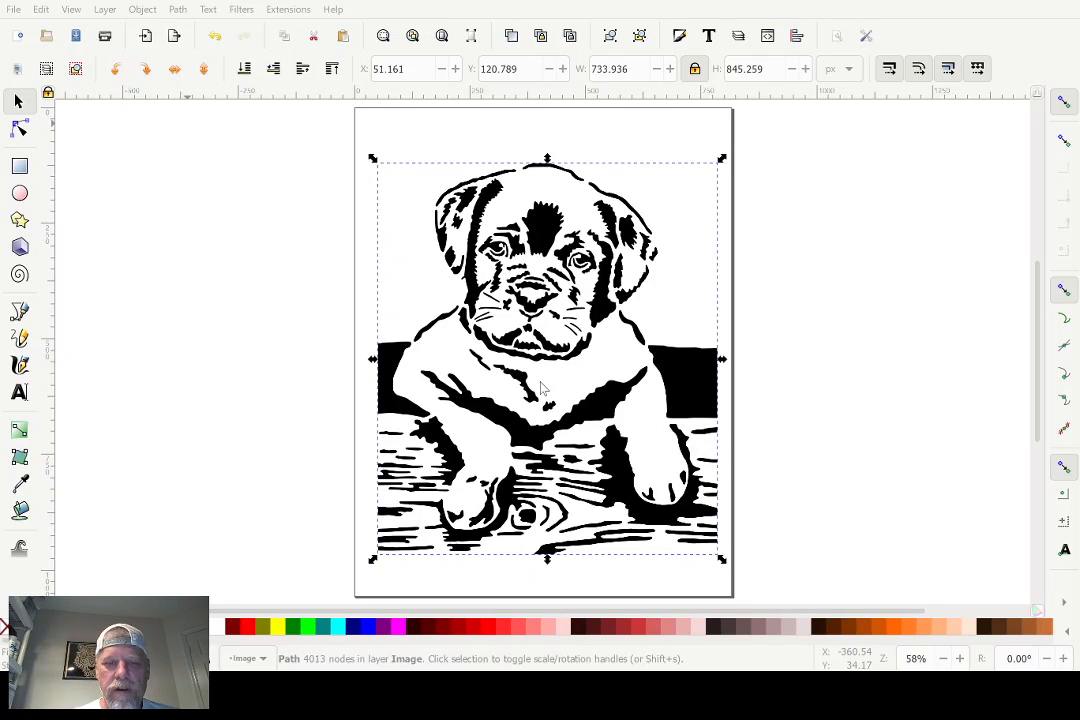
Add a second layer named Image 1, hide the layer holding the traced puppy and keep the new layer active
{"action": "left_click", "coordinate": [612, 390]}
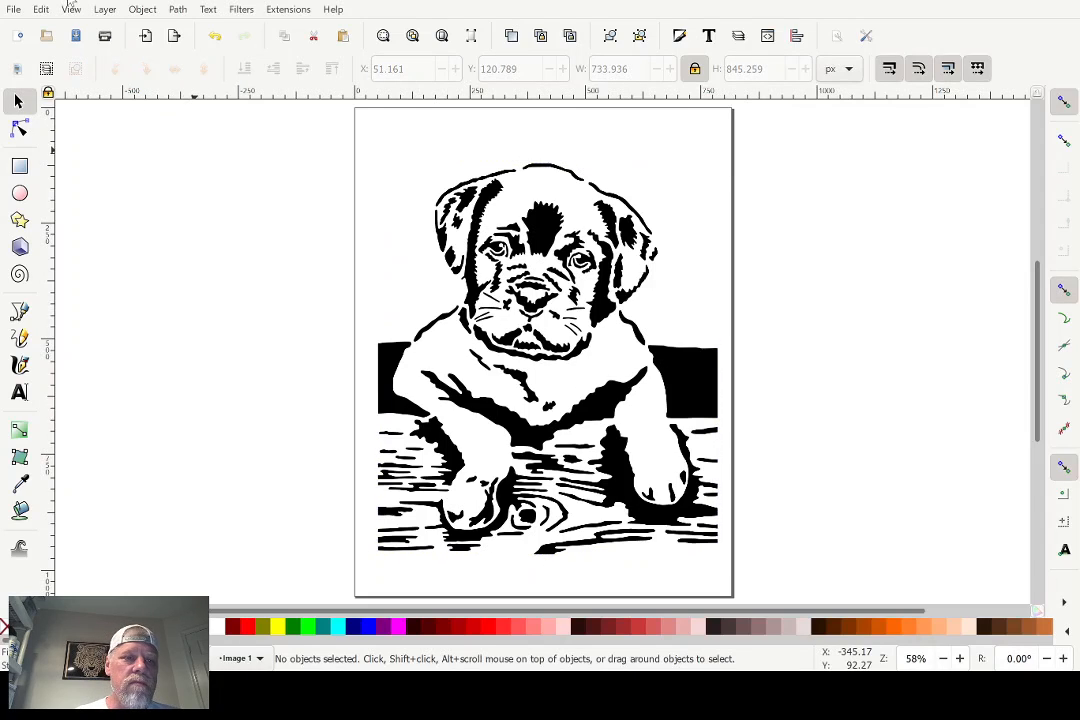
{"action": "left_click", "coordinate": [64, 51]}
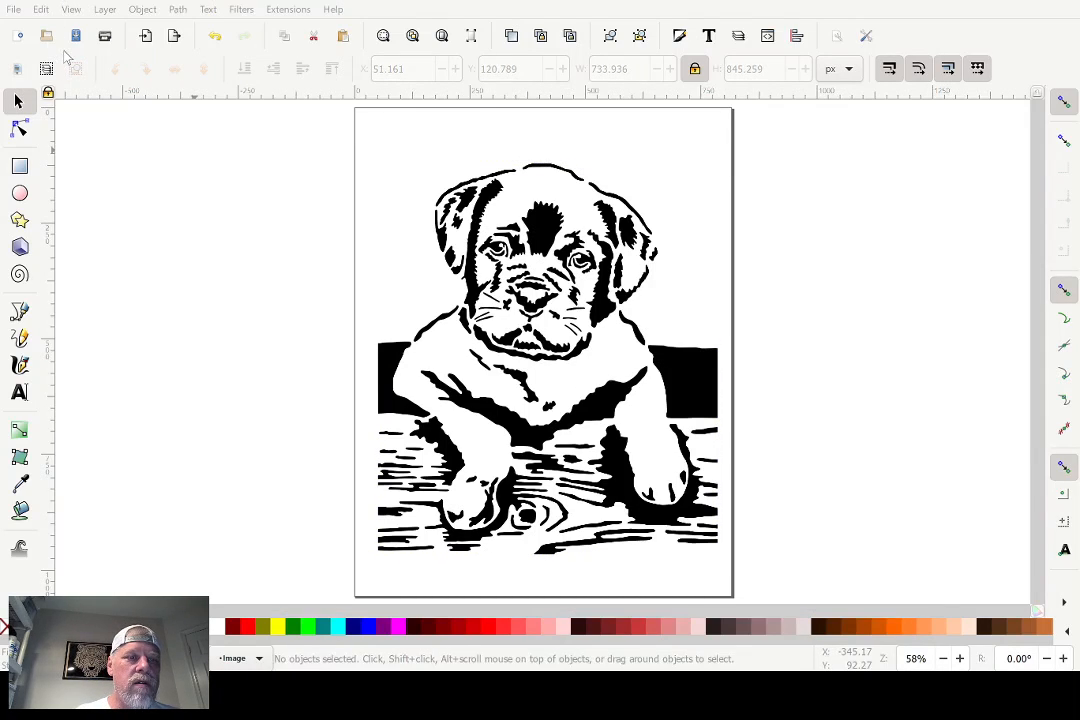
{"action": "left_click", "coordinate": [63, 65]}
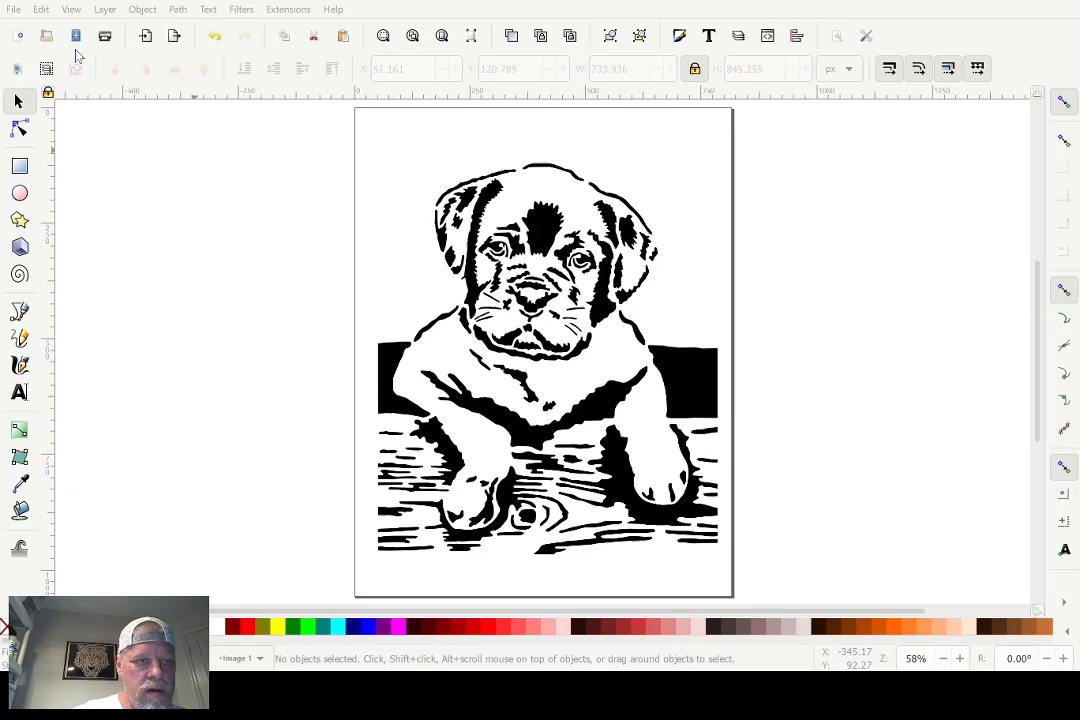
{"action": "left_click", "coordinate": [22, 46]}
{"action": "left_click", "coordinate": [22, 47]}
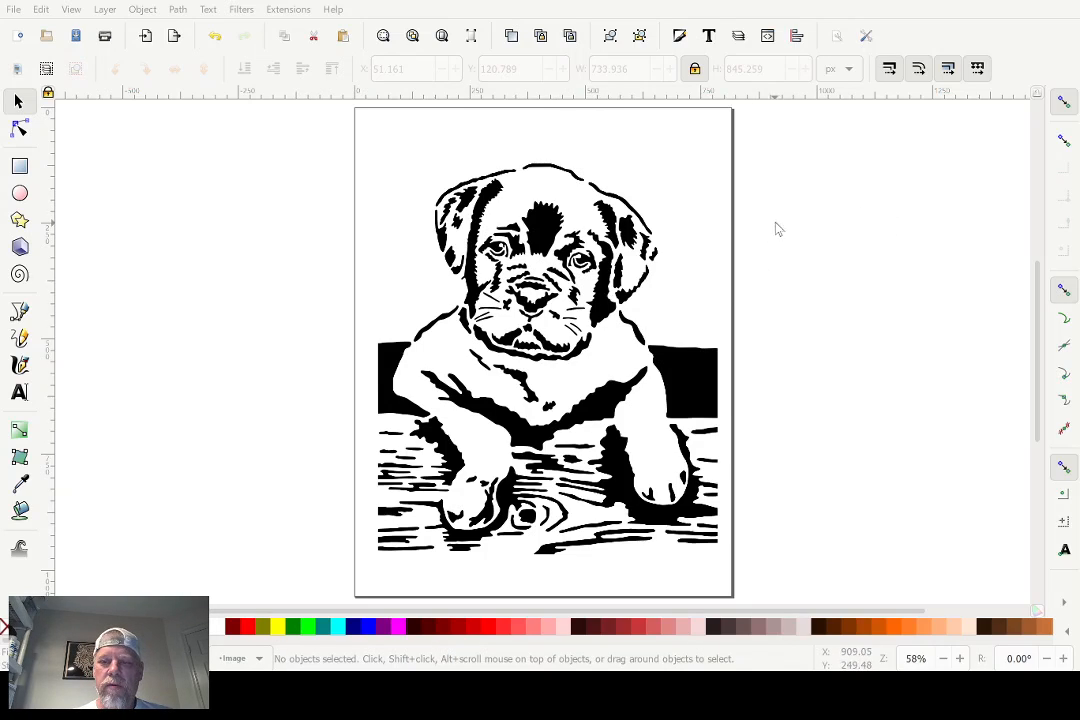
{"action": "key", "text": "Delete"}
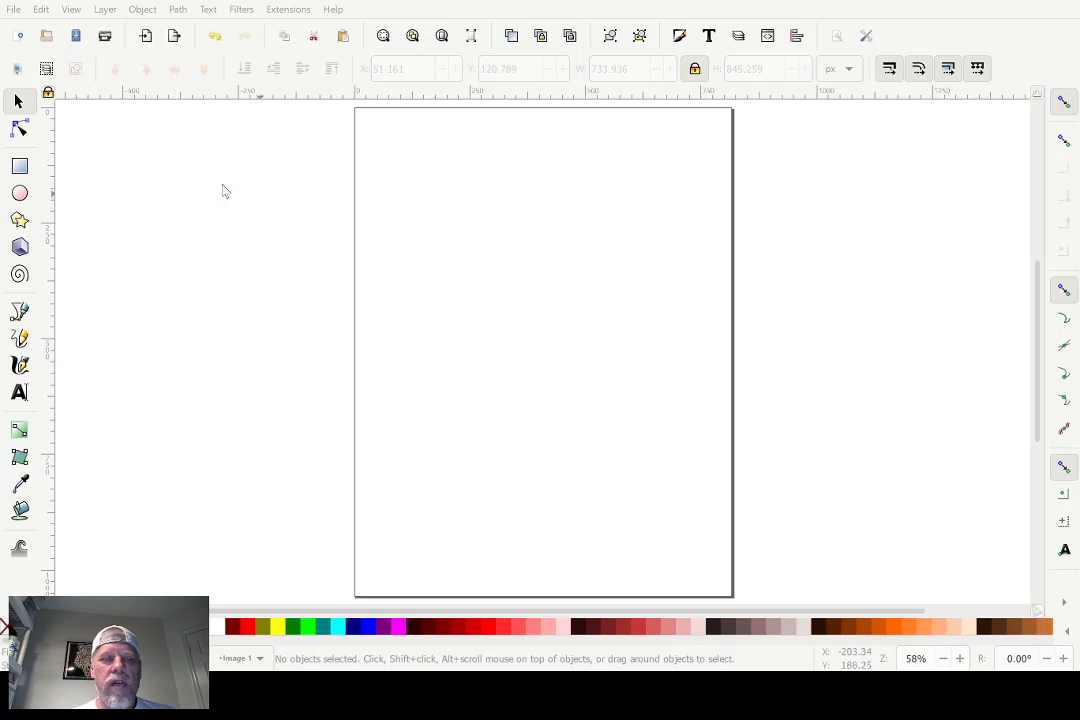
Import the light wood-grain image as an embedded bitmap into the Image 1 layer
{"action": "left_click", "coordinate": [15, 14]}
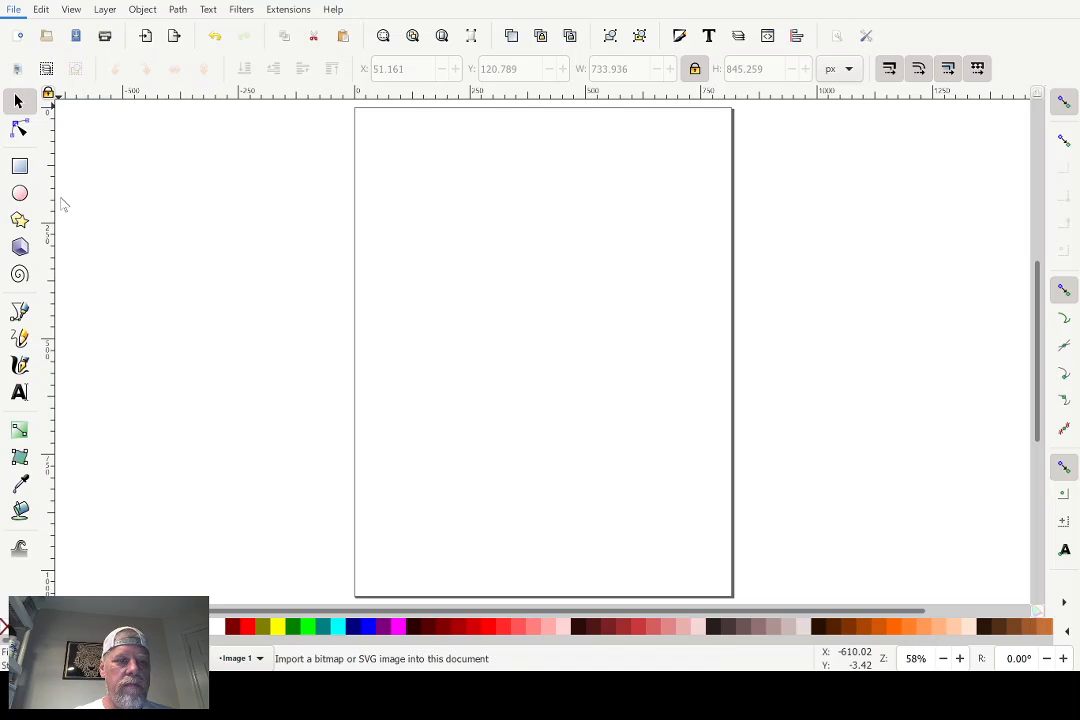
{"action": "left_click", "coordinate": [61, 199]}
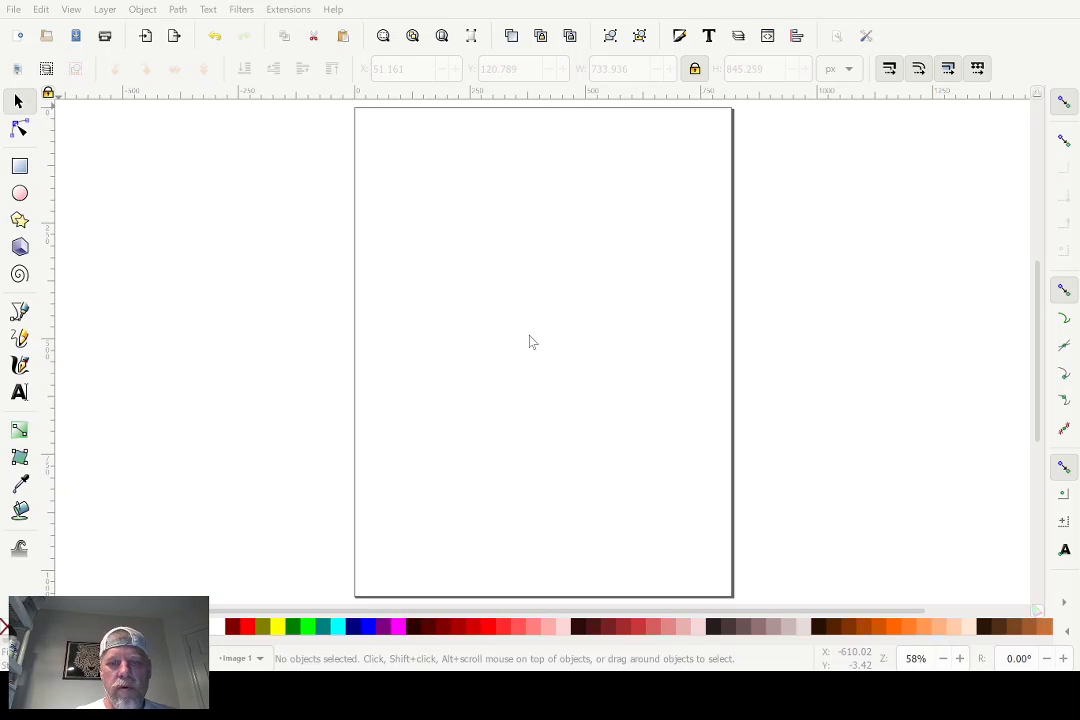
{"action": "left_click", "coordinate": [630, 416]}
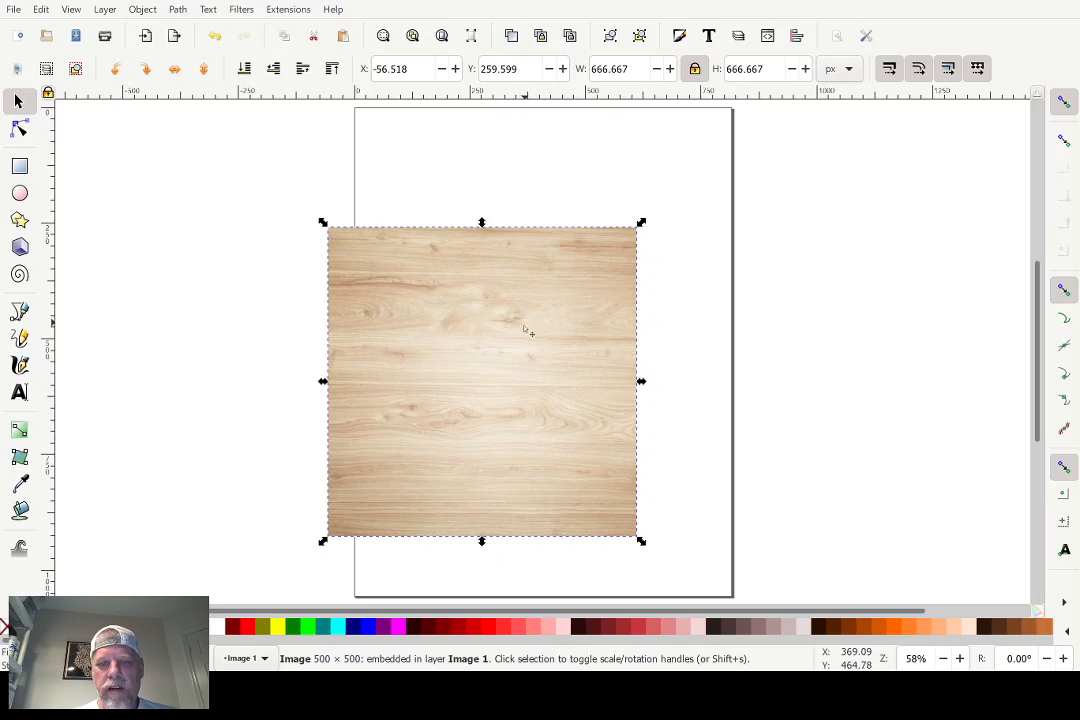
Align the wood-grain image with the page's upper-left corner, stretch it to about 824 × 1063 px and place it behind the traced puppy
{"action": "left_click_drag", "start_coordinate": [523, 340], "coordinate": [559, 224]}
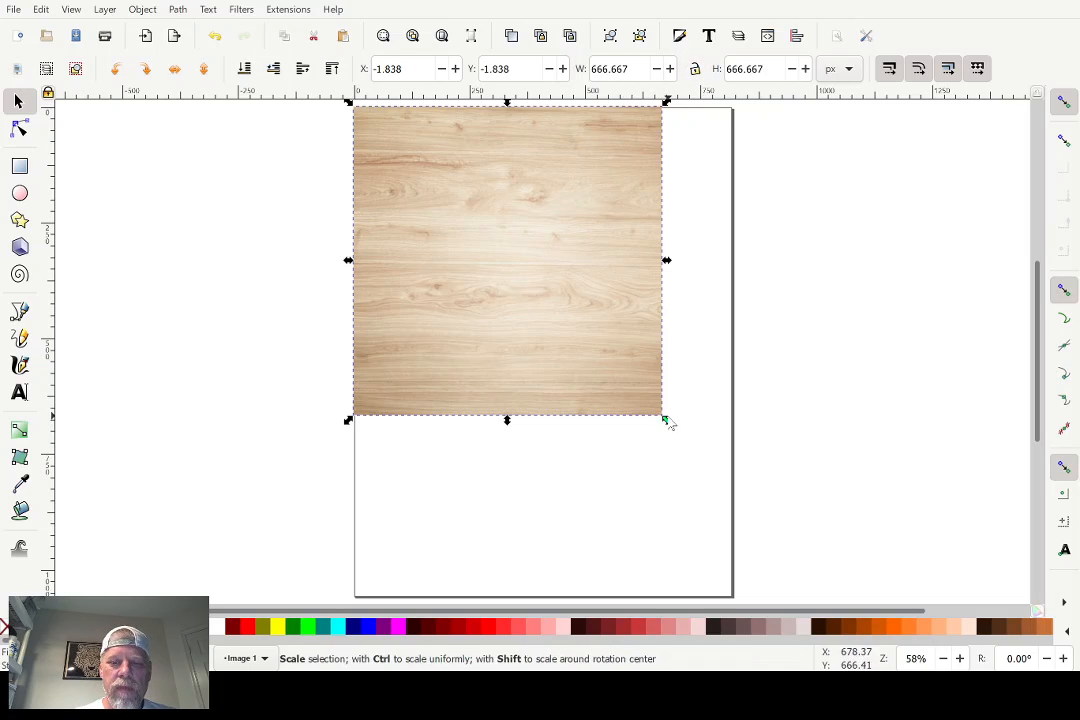
{"action": "left_click_drag", "start_coordinate": [668, 425], "coordinate": [741, 610]}
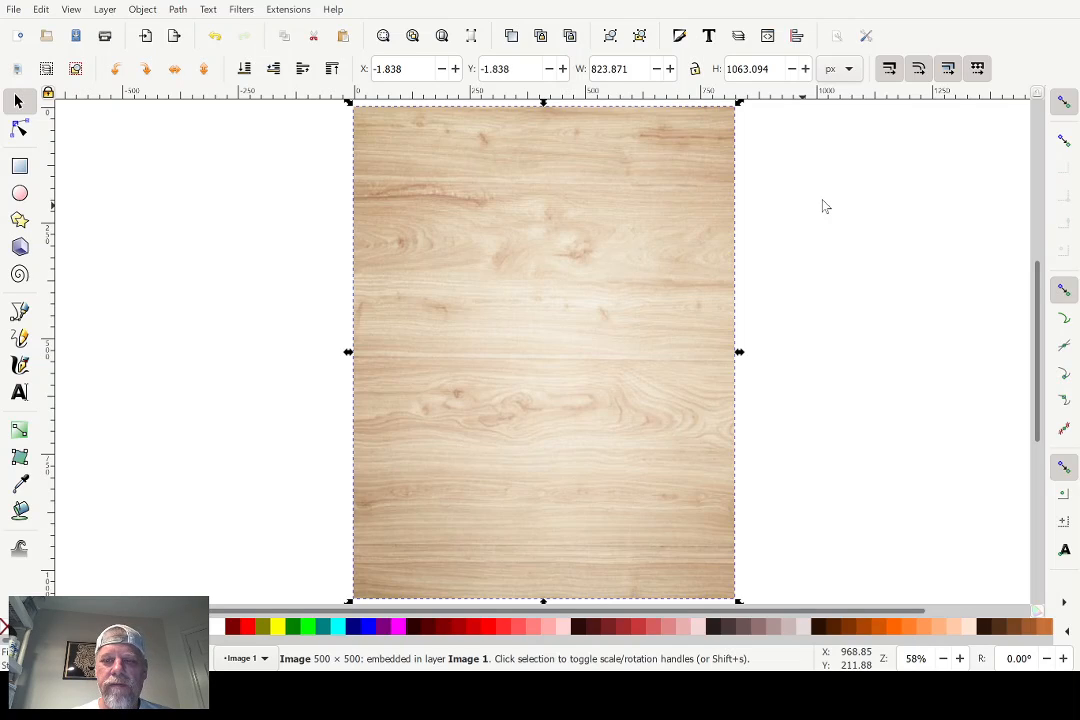
{"action": "key", "text": "End"}
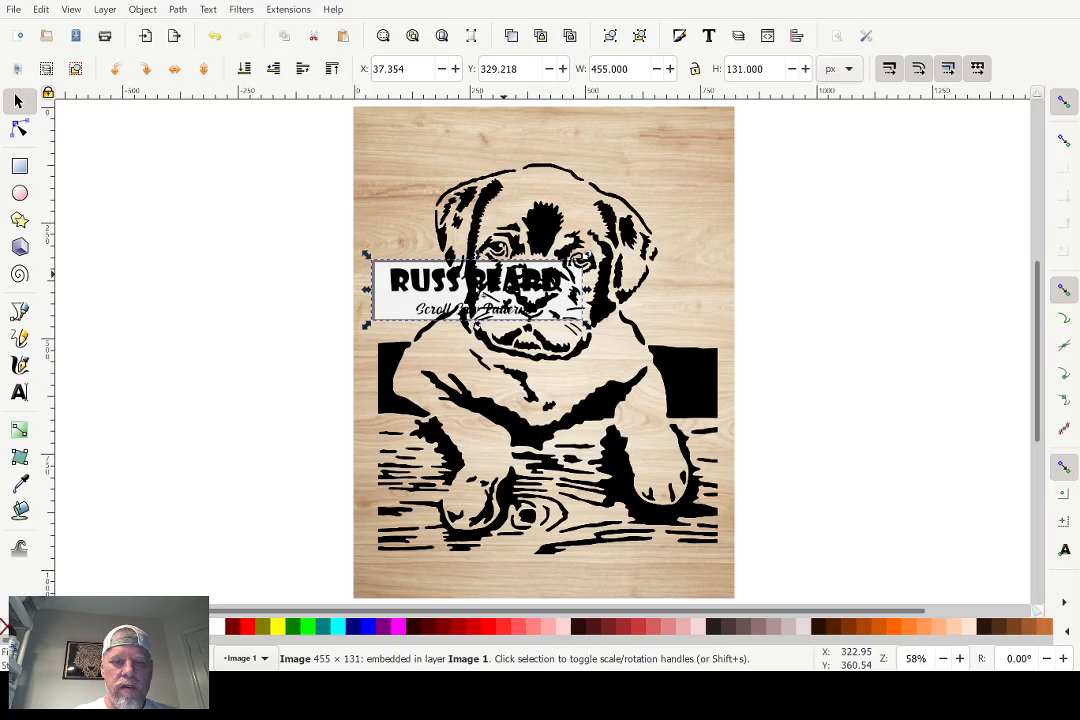
Move the Scroll Saw Patterns logo image off the puppy and onto the empty canvas beside the page's left edge
{"action": "mouse_move", "coordinate": [501, 276]}
{"action": "left_mouse_down"}
{"action": "mouse_move", "coordinate": [198, 254]}
{"action": "mouse_move", "coordinate": [512, 247]}
{"action": "mouse_move", "coordinate": [499, 275]}
{"action": "left_mouse_up"}
{"action": "left_click", "coordinate": [413, 300]}
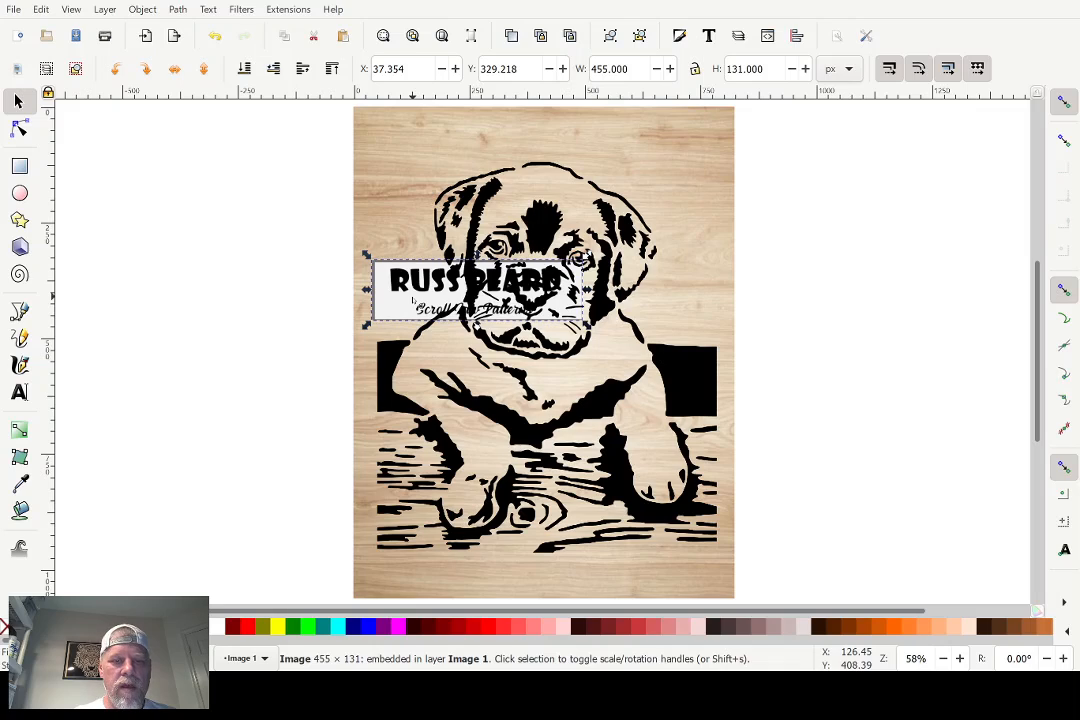
{"action": "left_click_drag", "start_coordinate": [413, 300], "coordinate": [125, 263]}
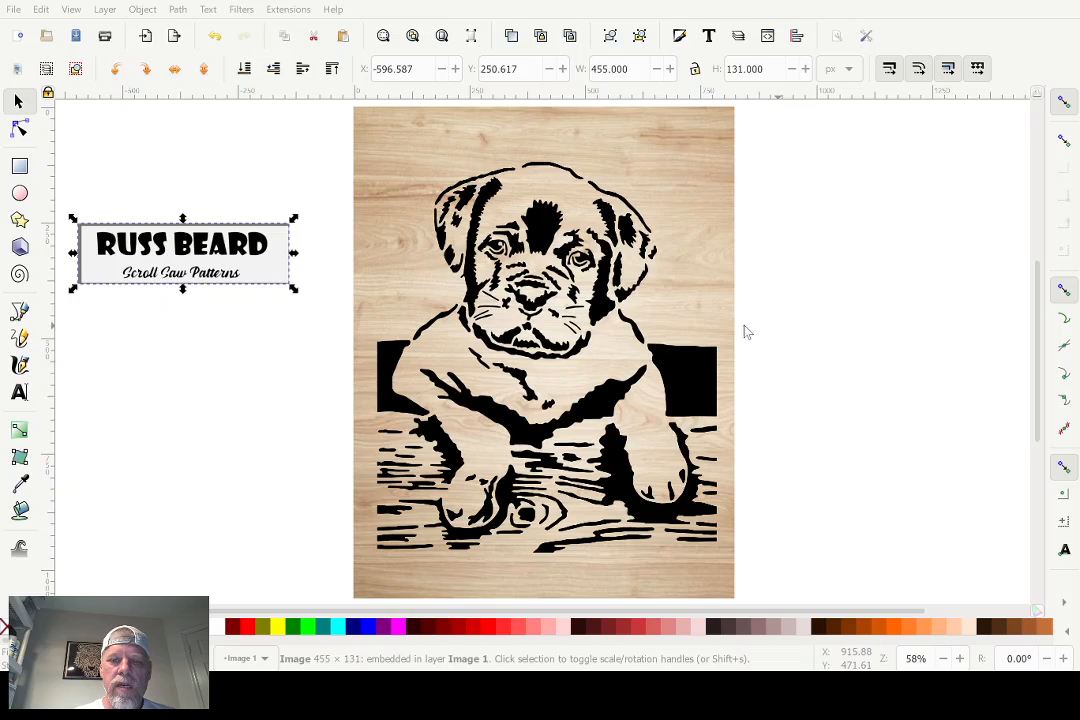
Trace the Scroll Saw Patterns logo image into a vector path, separate the traced copy from it and delete the original bitmap
{"action": "left_click", "coordinate": [157, 285]}
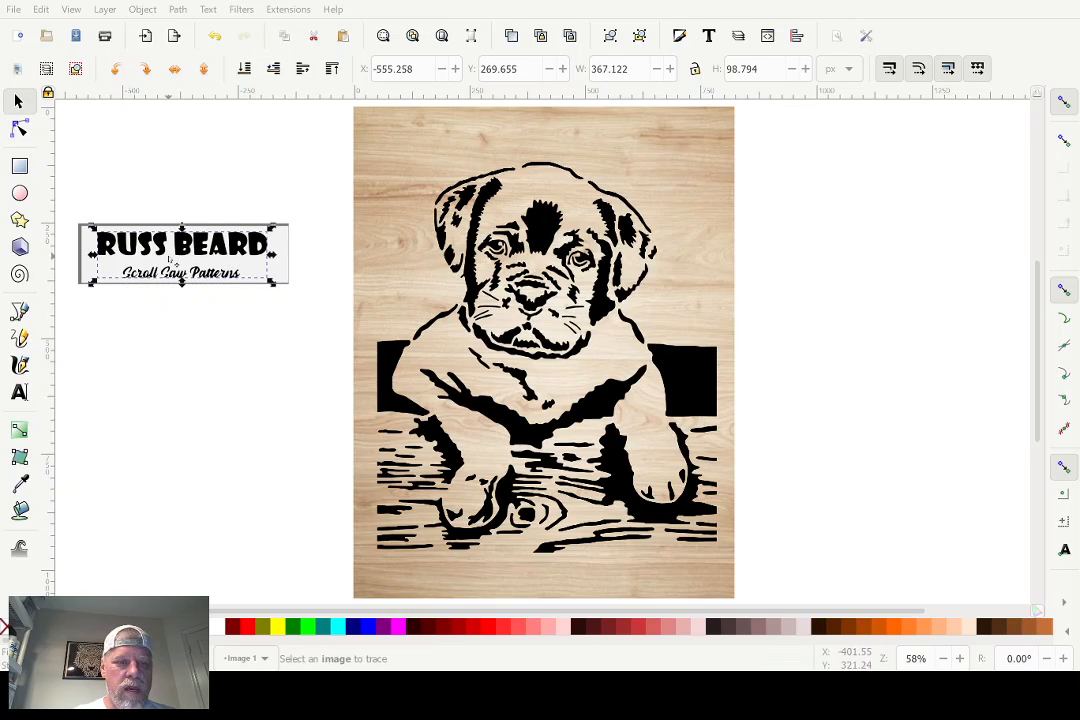
{"action": "mouse_move", "coordinate": [345, 260]}
{"action": "left_mouse_down"}
{"action": "mouse_move", "coordinate": [311, 260]}
{"action": "mouse_move", "coordinate": [682, 378]}
{"action": "mouse_move", "coordinate": [826, 400]}
{"action": "mouse_move", "coordinate": [935, 349]}
{"action": "mouse_move", "coordinate": [914, 357]}
{"action": "left_mouse_up"}
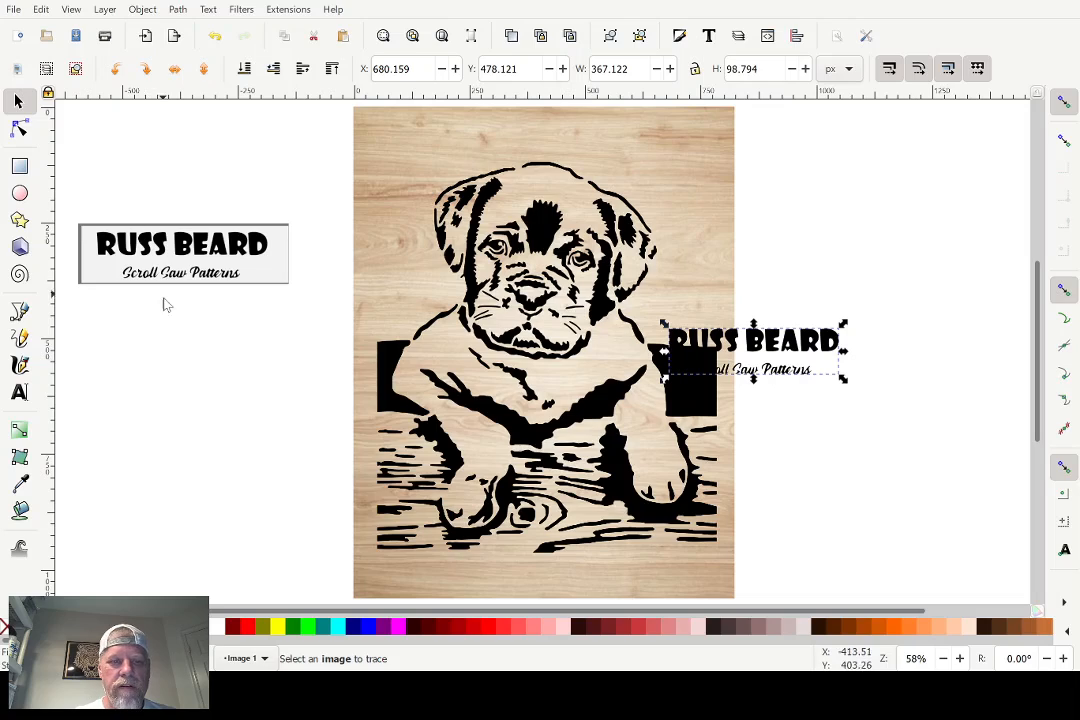
{"action": "left_click", "coordinate": [185, 270]}
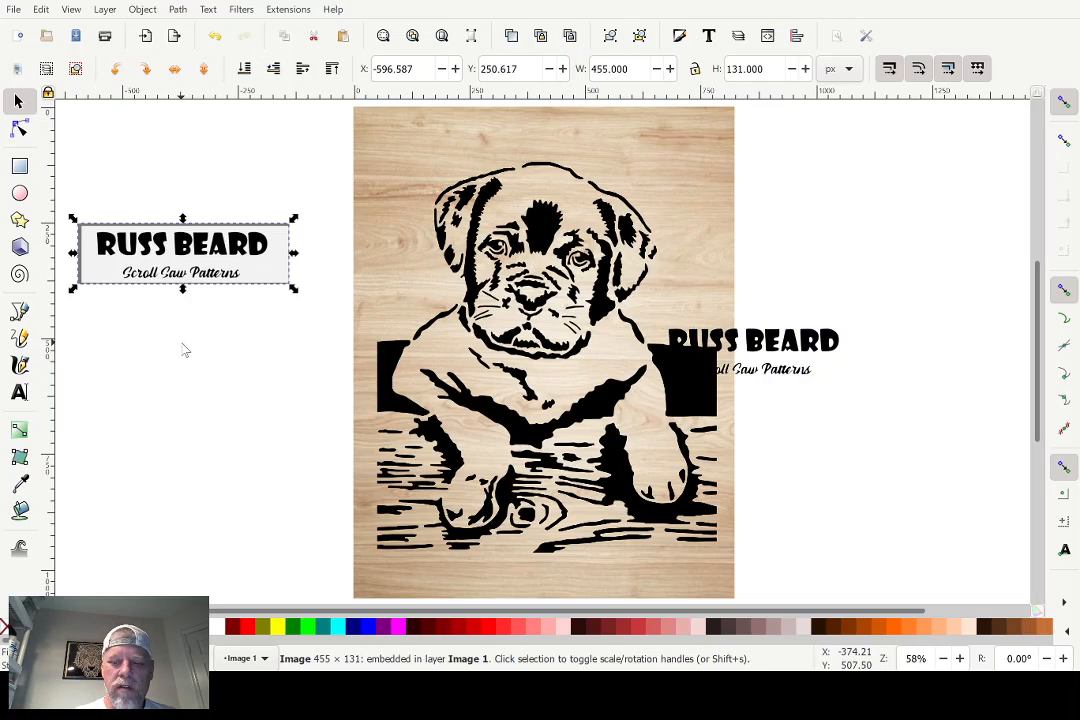
{"action": "key", "text": "Delete"}
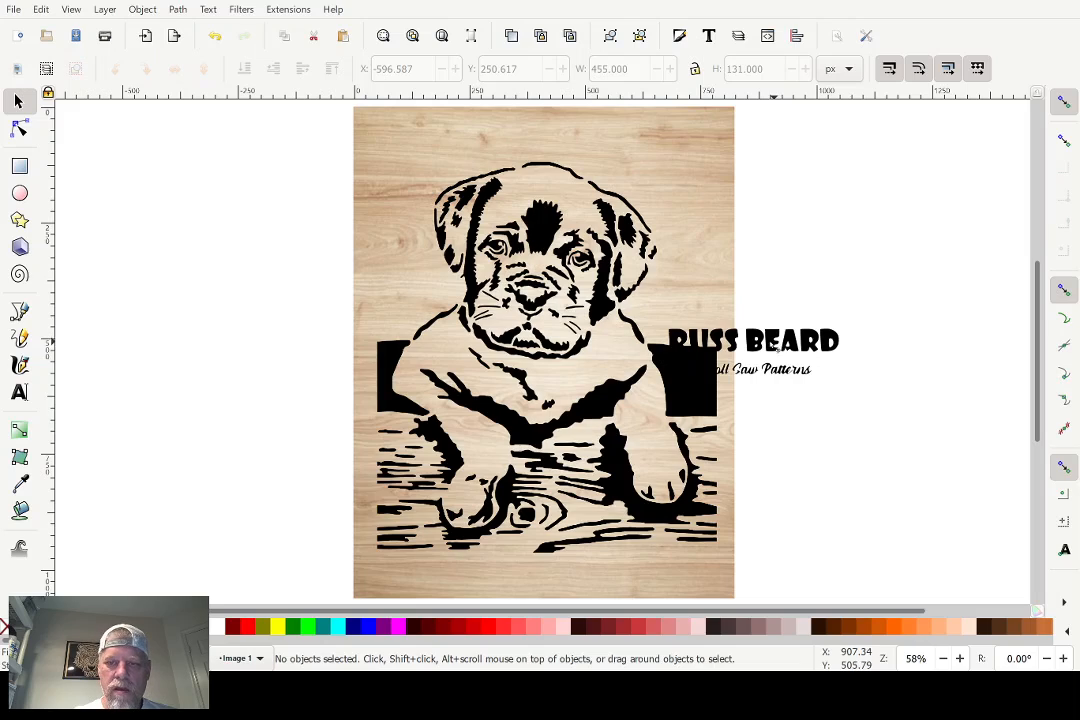
Scale the traced logo proportionally to about 246 × 66 px and place it in the page's upper-right corner, above the puppy
{"action": "left_click_drag", "start_coordinate": [770, 350], "coordinate": [664, 143]}
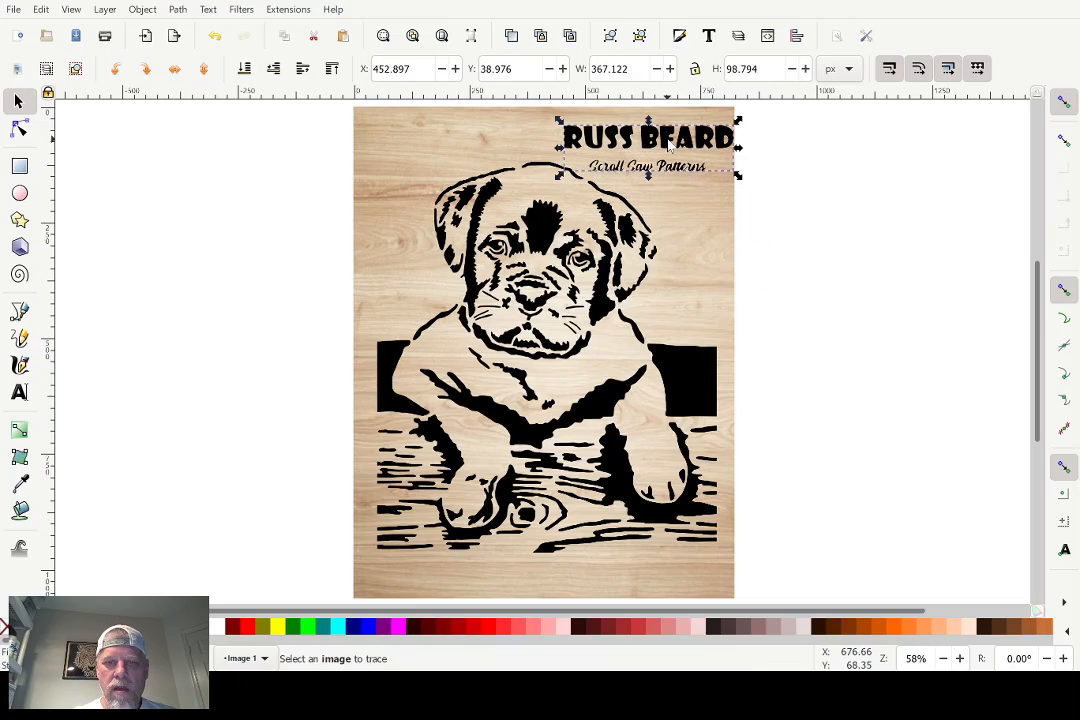
{"action": "left_click", "coordinate": [695, 68]}
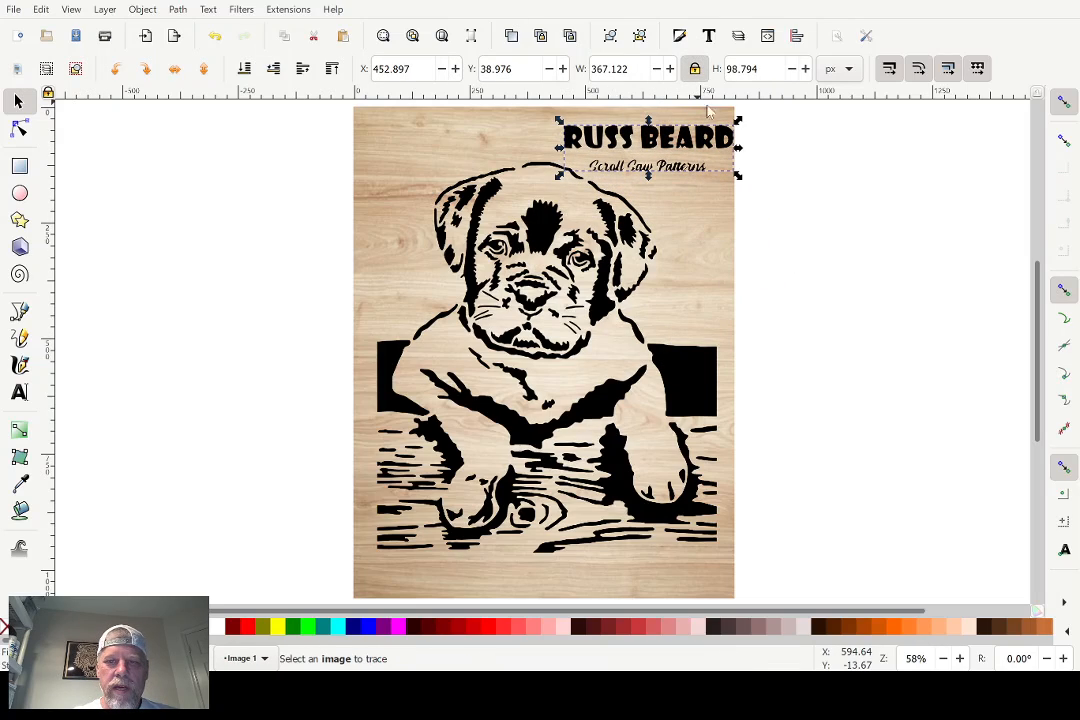
{"action": "mouse_move", "coordinate": [739, 120]}
{"action": "left_mouse_down"}
{"action": "mouse_move", "coordinate": [716, 143]}
{"action": "mouse_move", "coordinate": [742, 140]}
{"action": "left_mouse_up"}
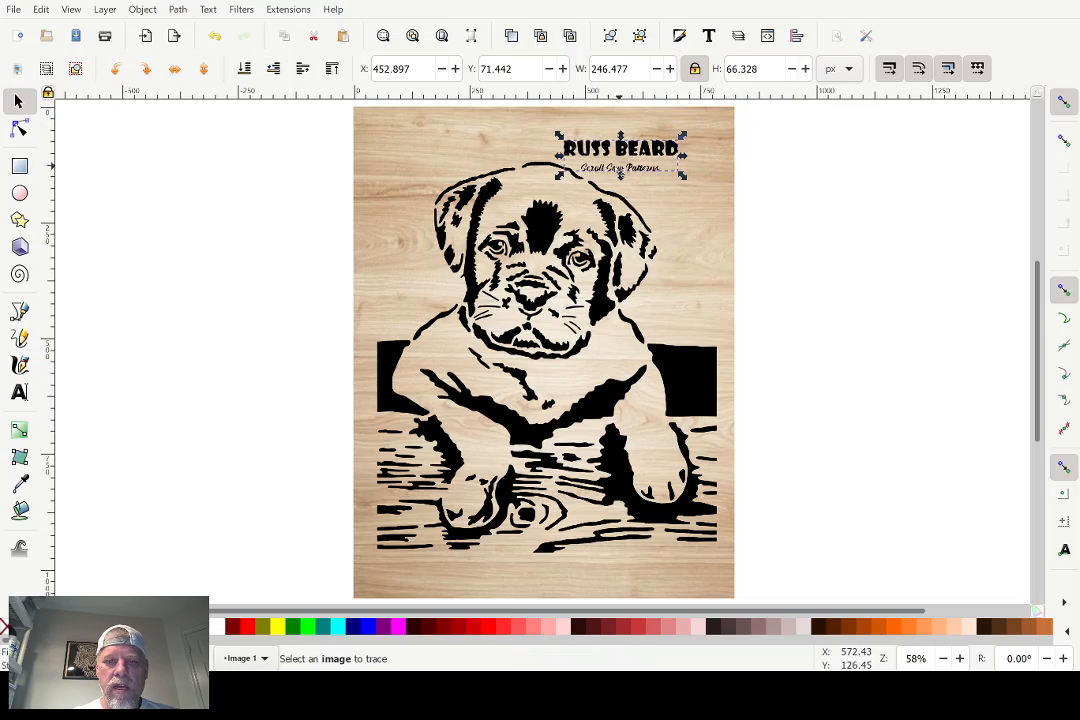
{"action": "left_click_drag", "start_coordinate": [651, 143], "coordinate": [661, 141]}
{"action": "left_click", "coordinate": [828, 188]}
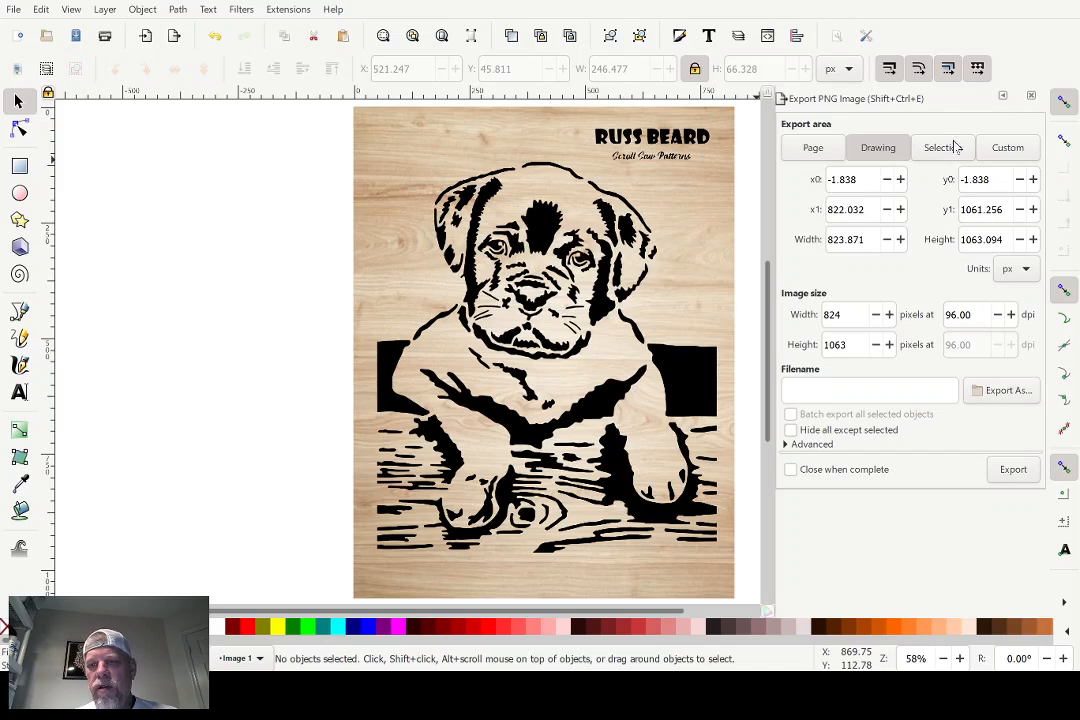
Move the traced logo into the Image layer with the puppy and hide the Image 1 layer holding the wood-grain background
{"action": "left_click", "coordinate": [1031, 96]}
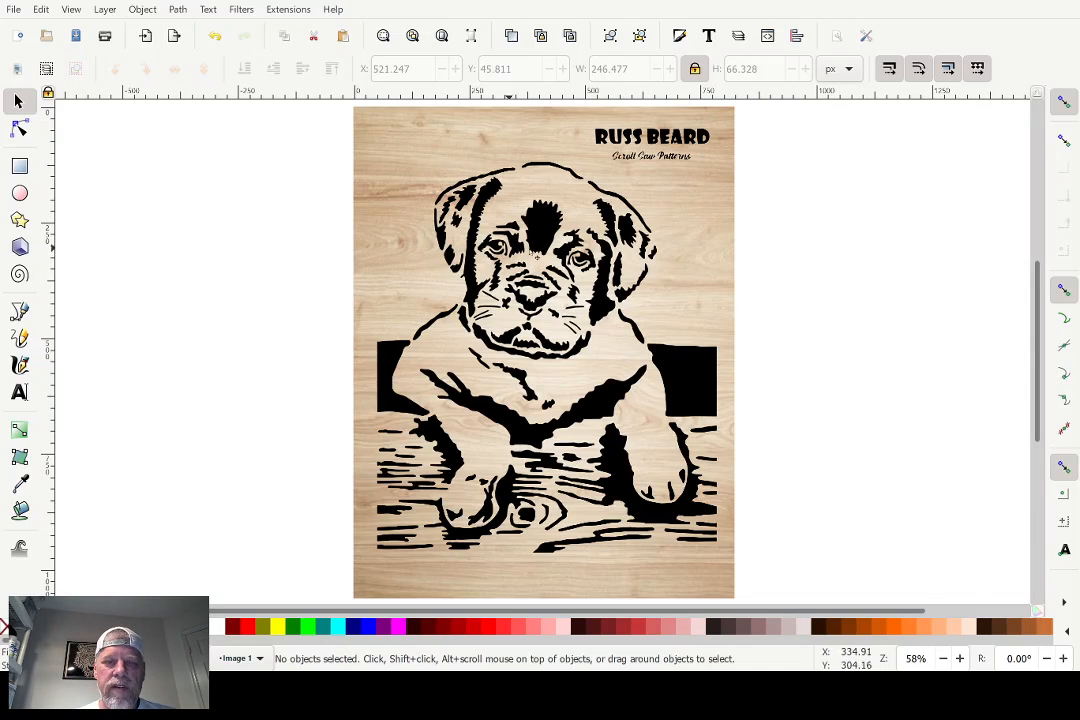
{"action": "left_click", "coordinate": [105, 12]}
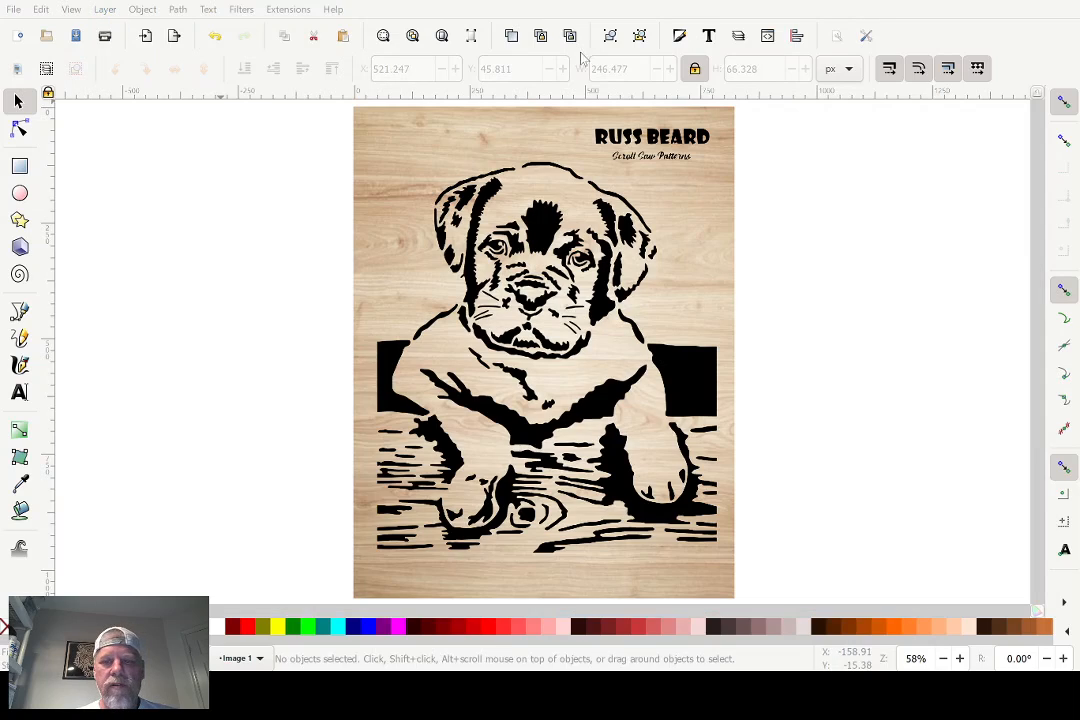
{"action": "left_click", "coordinate": [902, 66]}
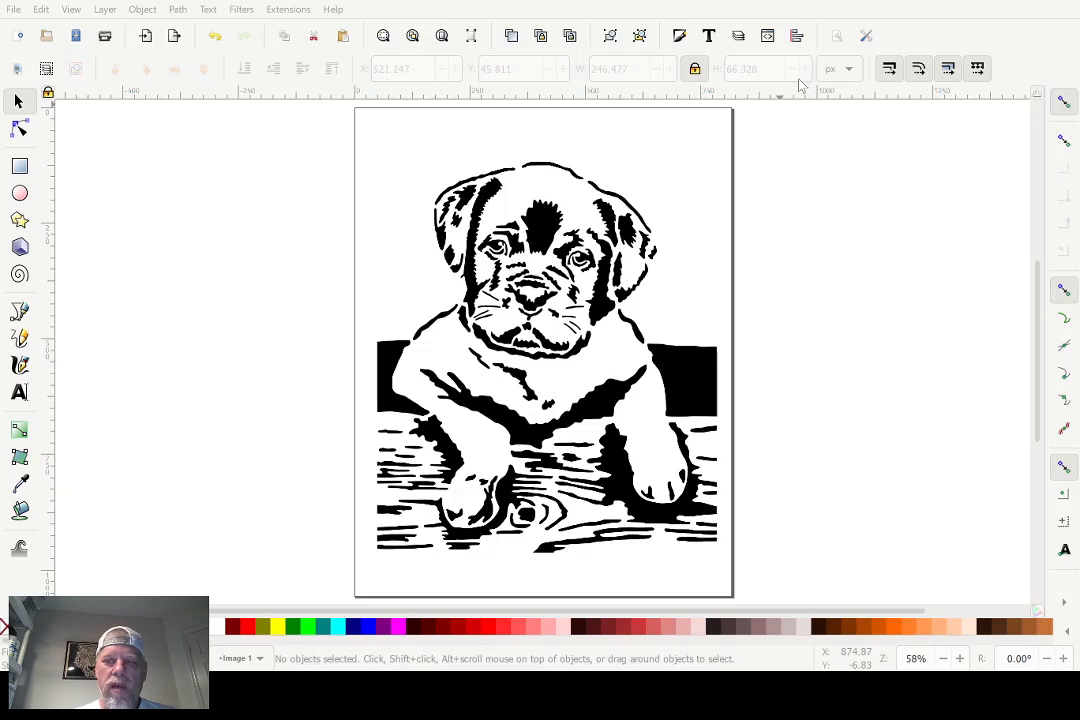
{"action": "left_click", "coordinate": [902, 66]}
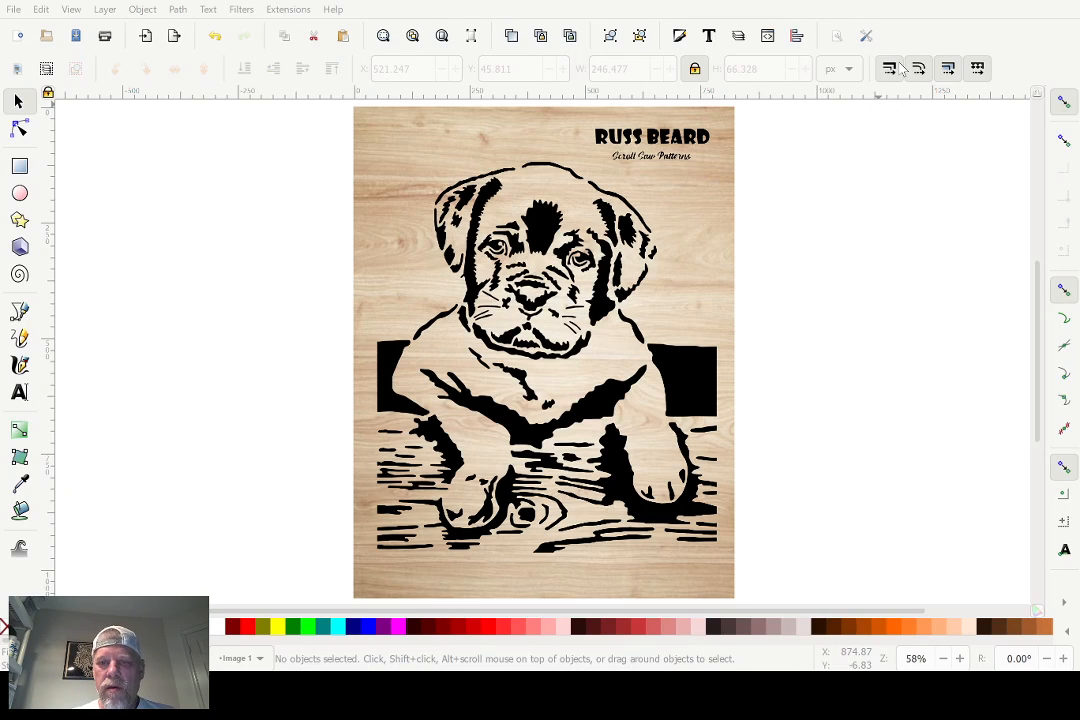
{"action": "left_click", "coordinate": [668, 145]}
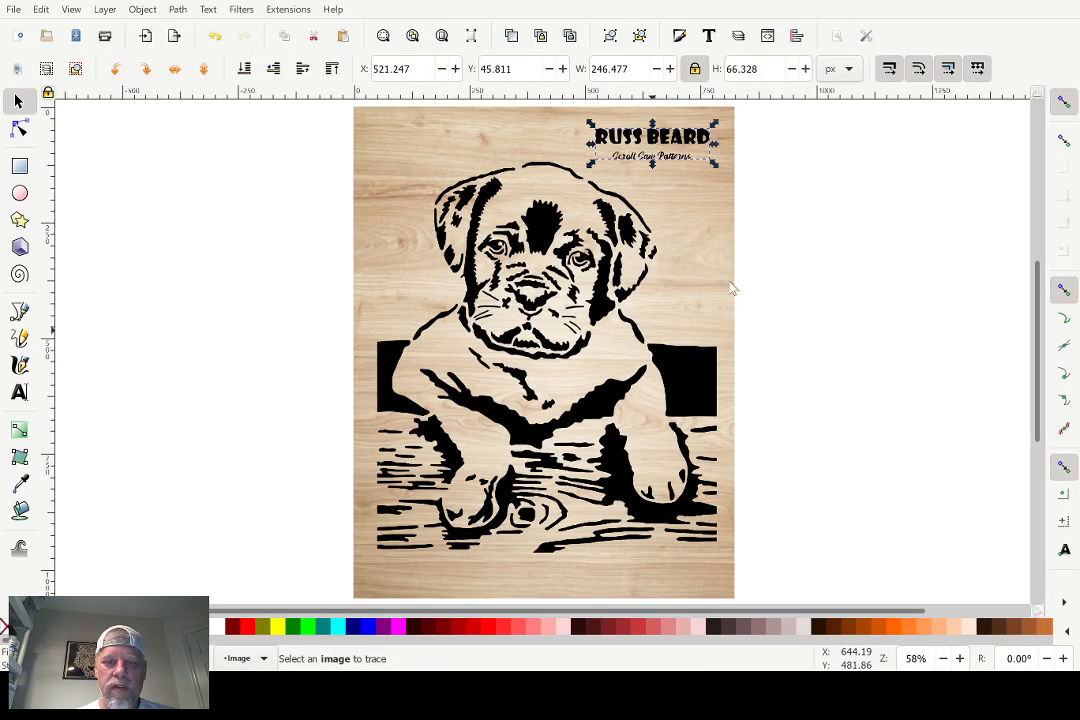
{"action": "left_click", "coordinate": [903, 75]}
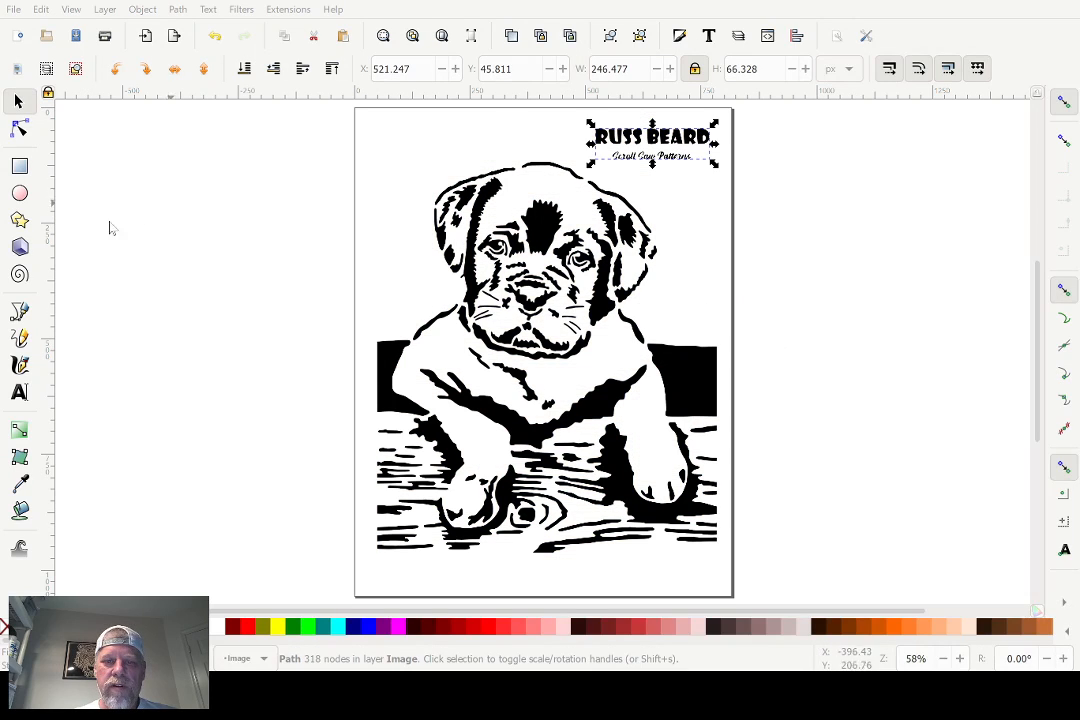
Group the traced puppy with the logo and shift the group slightly down to about X 46, Y 63 px
{"action": "left_click", "coordinate": [126, 261]}
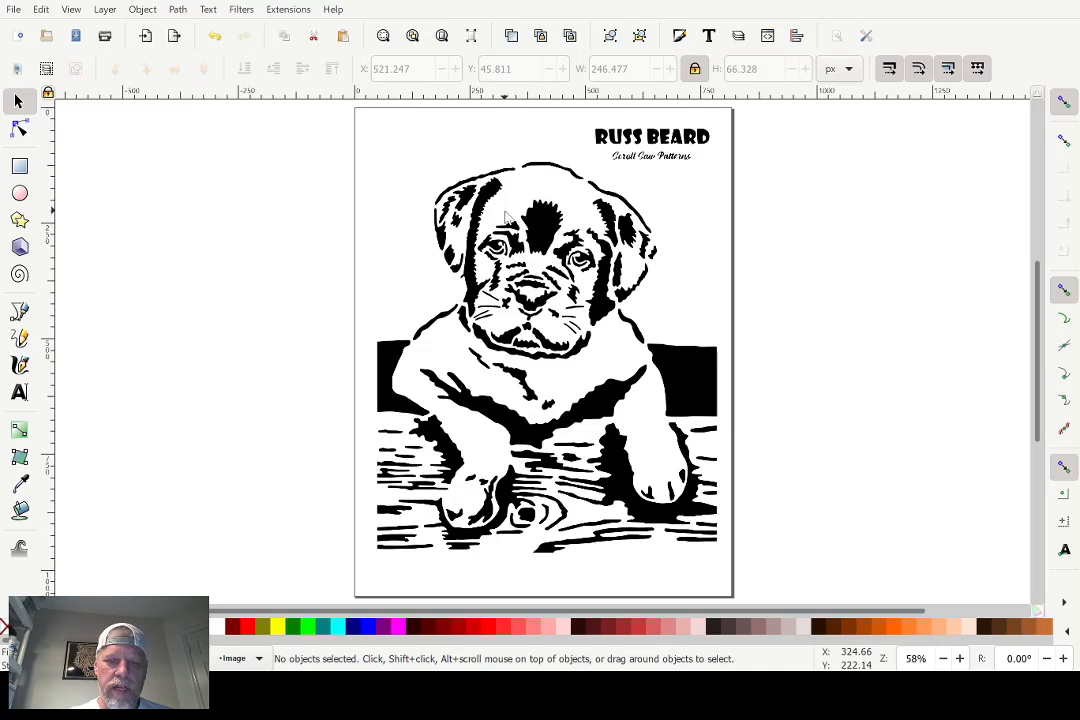
{"action": "left_click", "coordinate": [537, 235]}
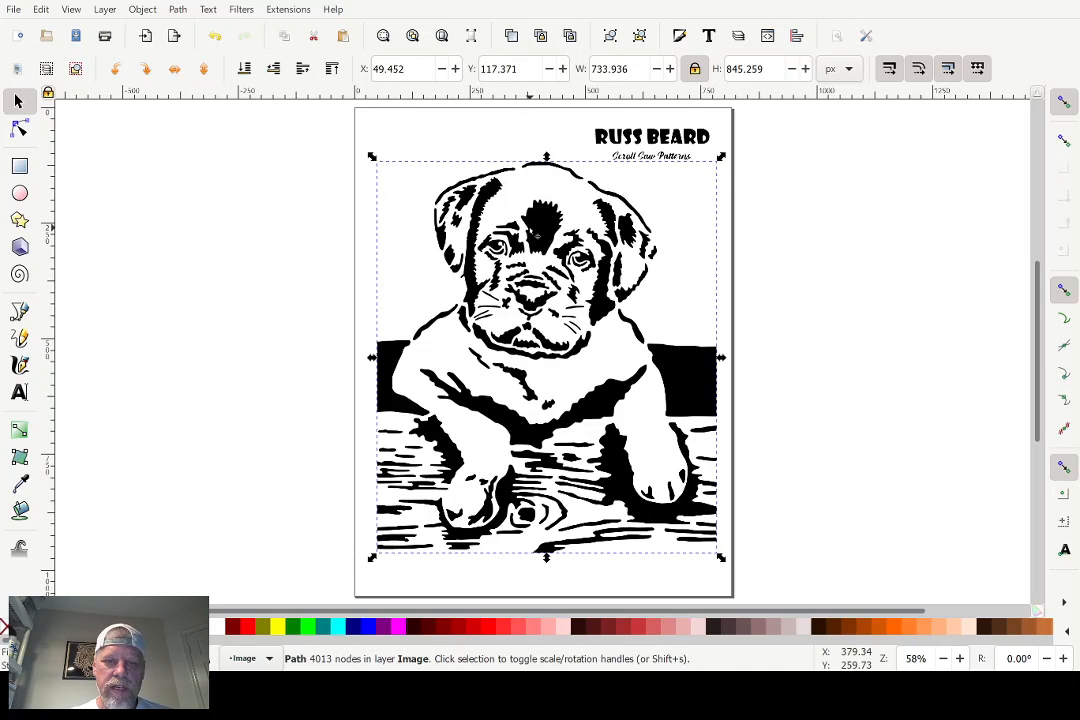
{"action": "key", "text": "shift"}
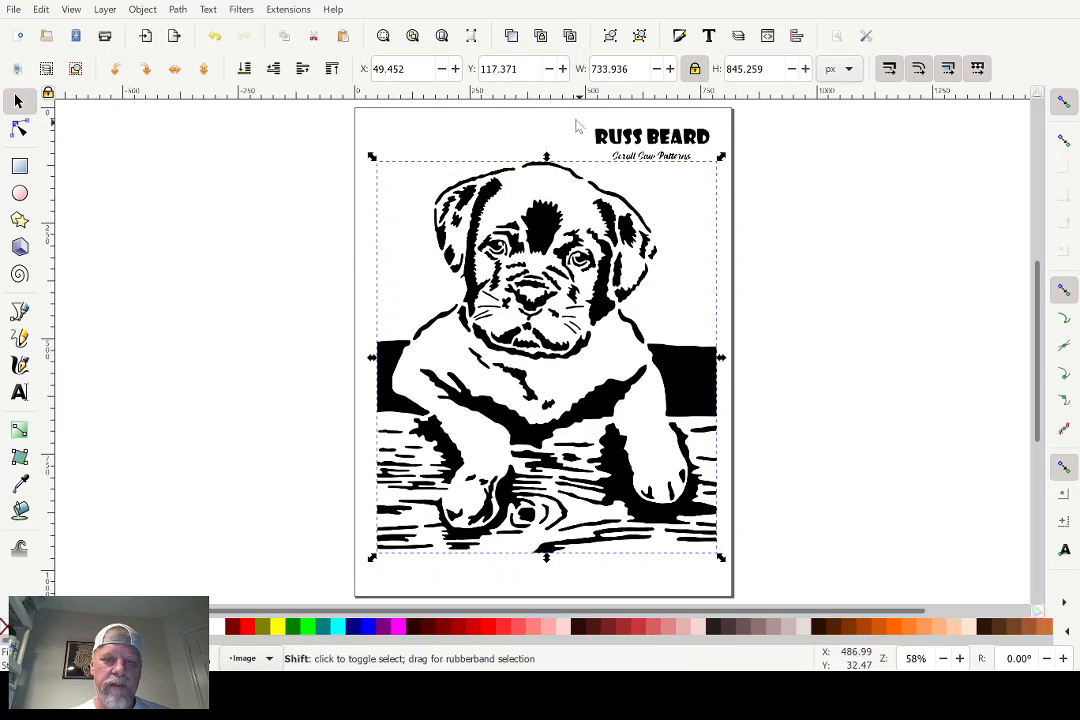
{"action": "left_click", "coordinate": [627, 140], "text": "shift"}
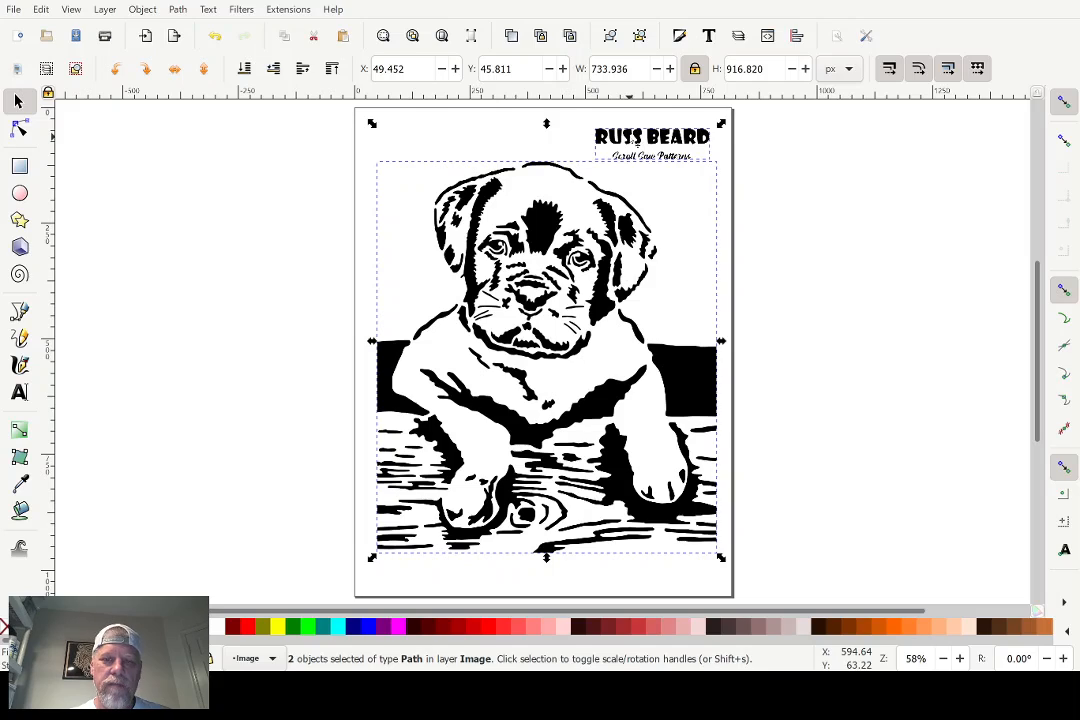
{"action": "left_click", "coordinate": [143, 10]}
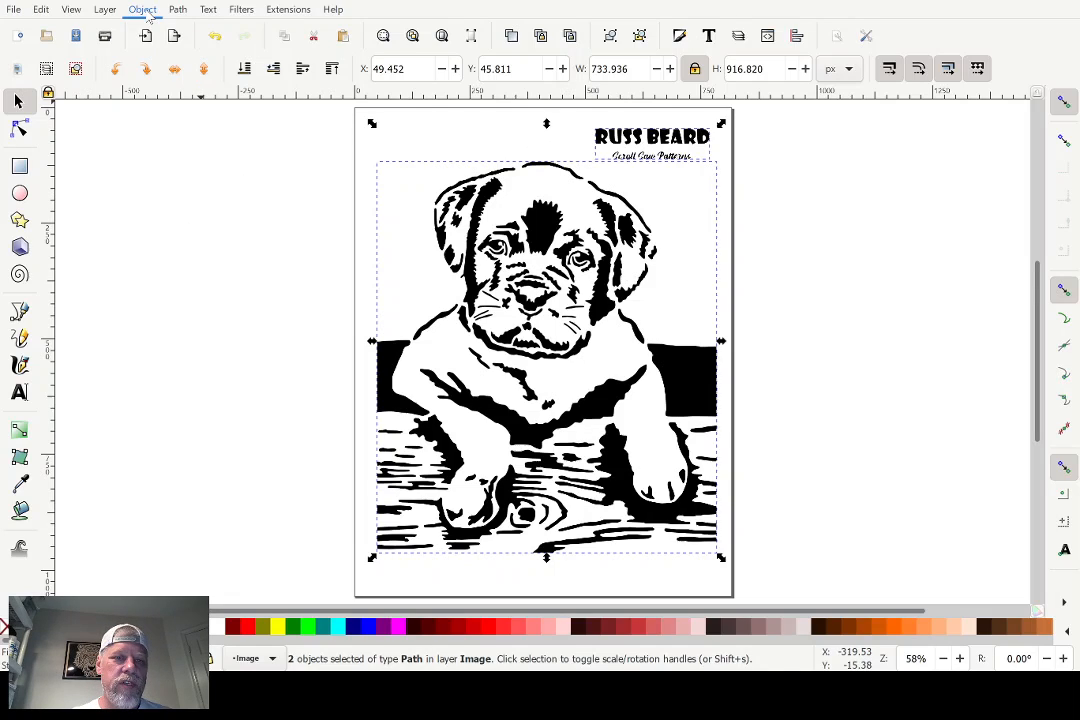
{"action": "left_click", "coordinate": [150, 148]}
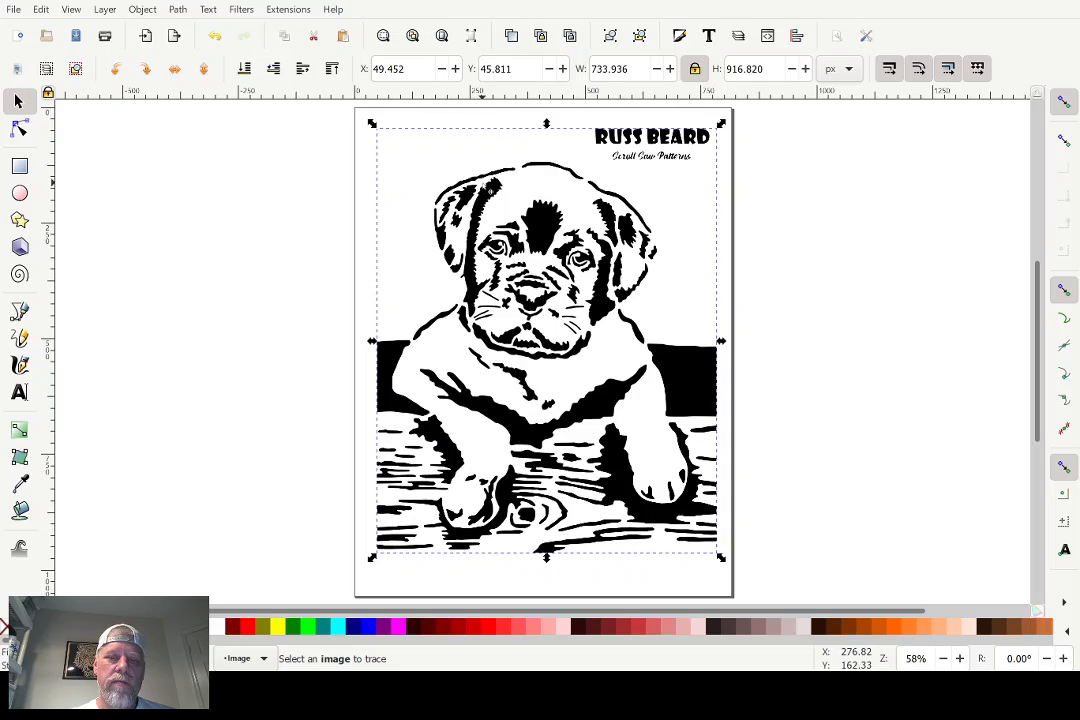
{"action": "mouse_move", "coordinate": [459, 174]}
{"action": "left_mouse_down"}
{"action": "mouse_move", "coordinate": [449, 163]}
{"action": "mouse_move", "coordinate": [452, 212]}
{"action": "mouse_move", "coordinate": [490, 197]}
{"action": "mouse_move", "coordinate": [464, 180]}
{"action": "mouse_move", "coordinate": [471, 186]}
{"action": "left_mouse_up"}
{"action": "left_click", "coordinate": [180, 245]}
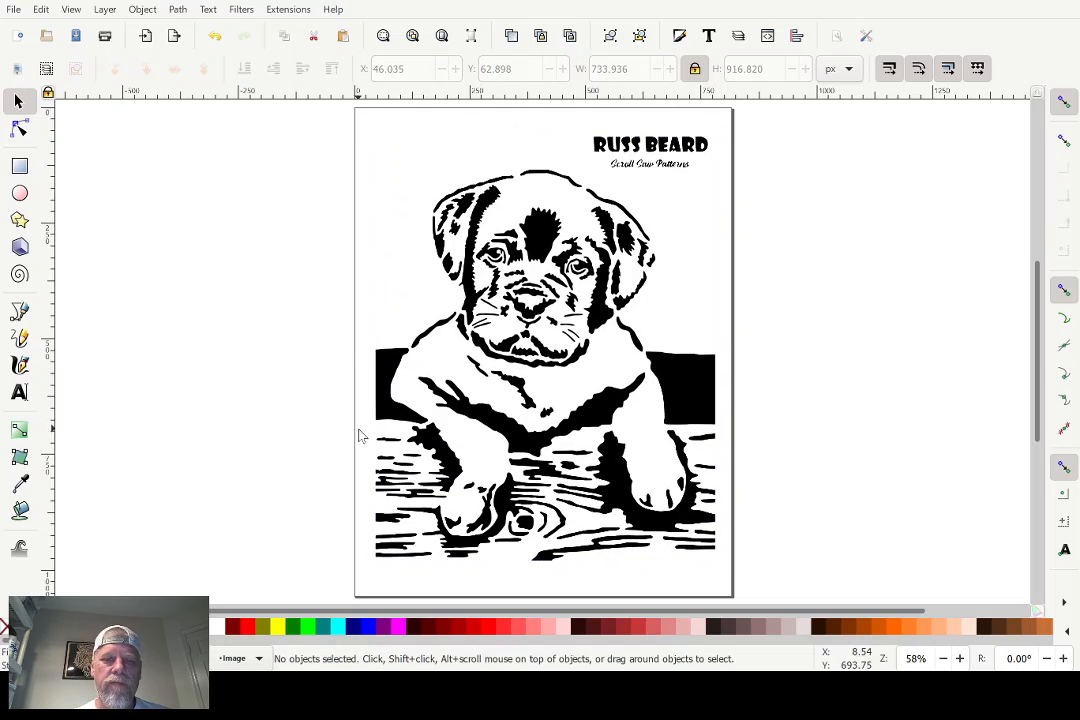
Give the puppy and logo group a 20% Gray fill and a red (#FF0000) stroke
{"action": "left_click", "coordinate": [530, 358]}
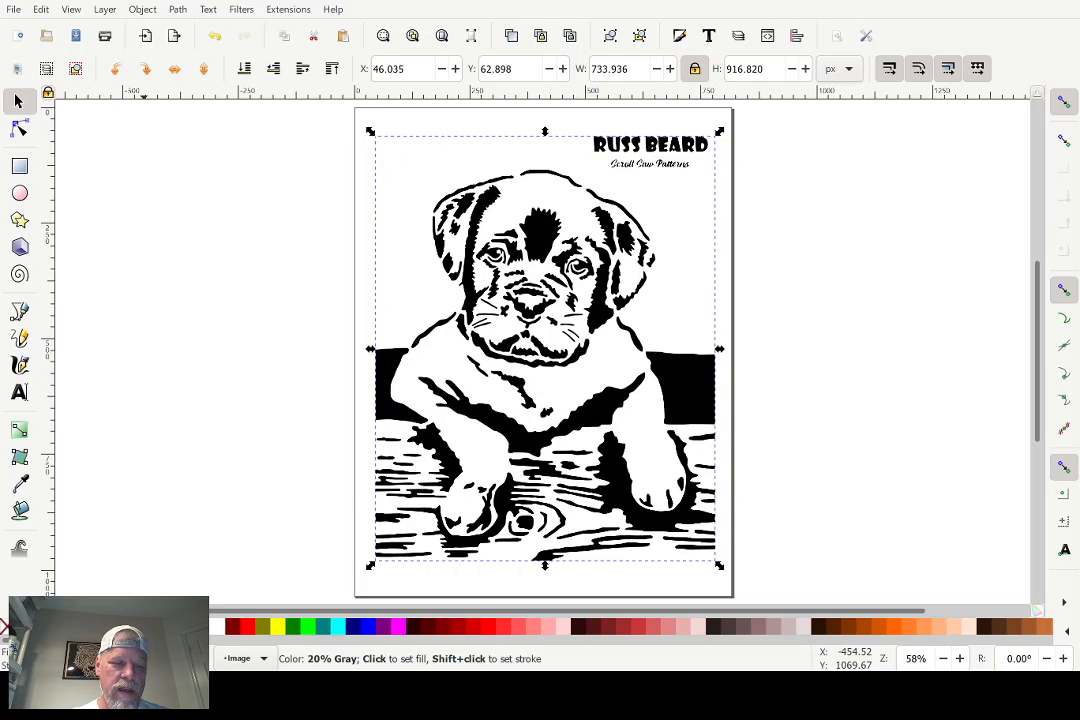
{"action": "left_click", "coordinate": [142, 626]}
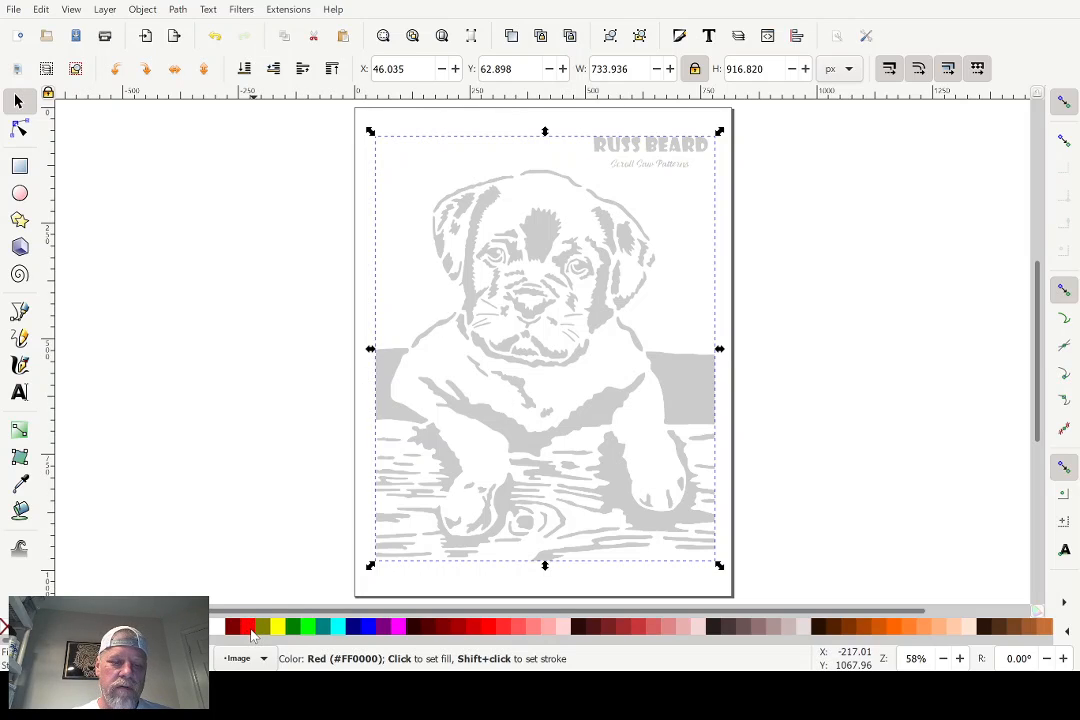
{"action": "left_click", "coordinate": [252, 631]}
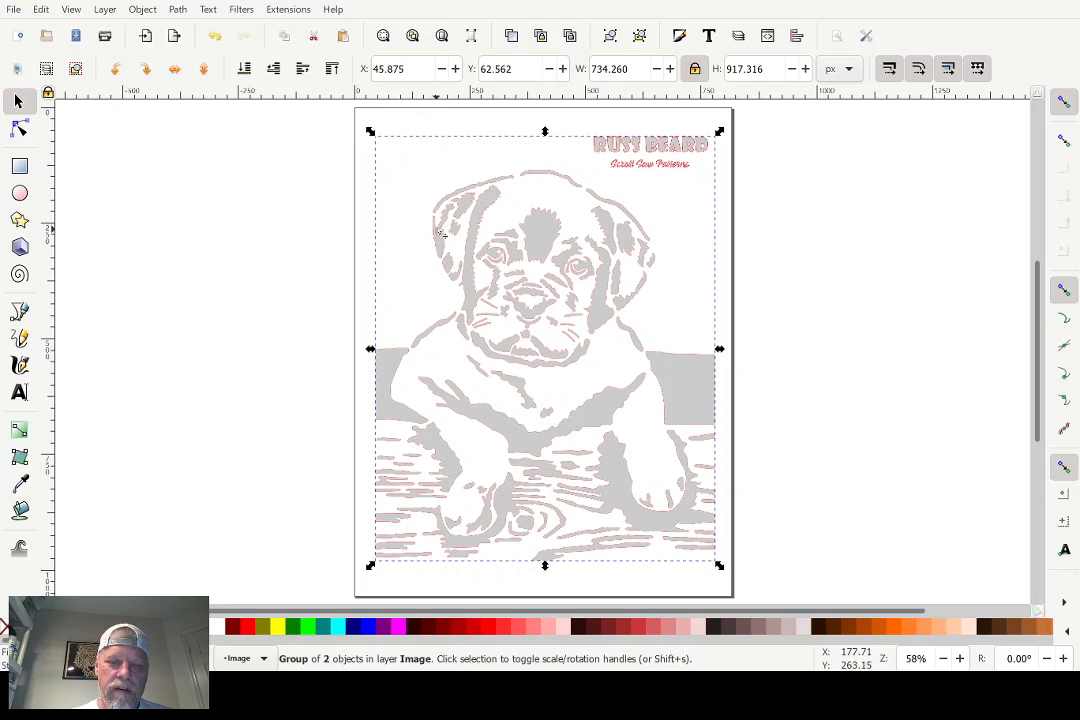
Examine the red outline around the puppy's muzzle and eyes up close
{"action": "scroll", "coordinate": [490, 258], "scroll_direction": "up", "scroll_amount": 3, "text": "ctrl"}
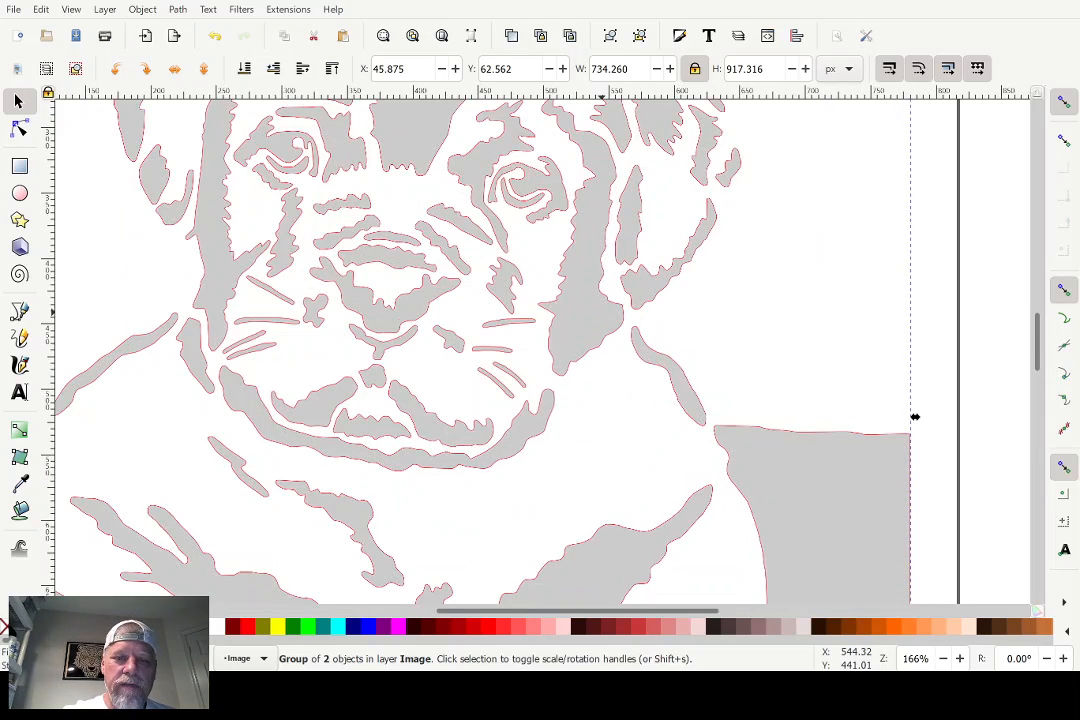
{"action": "scroll", "coordinate": [490, 258], "scroll_direction": "up", "scroll_amount": 2, "text": "ctrl"}
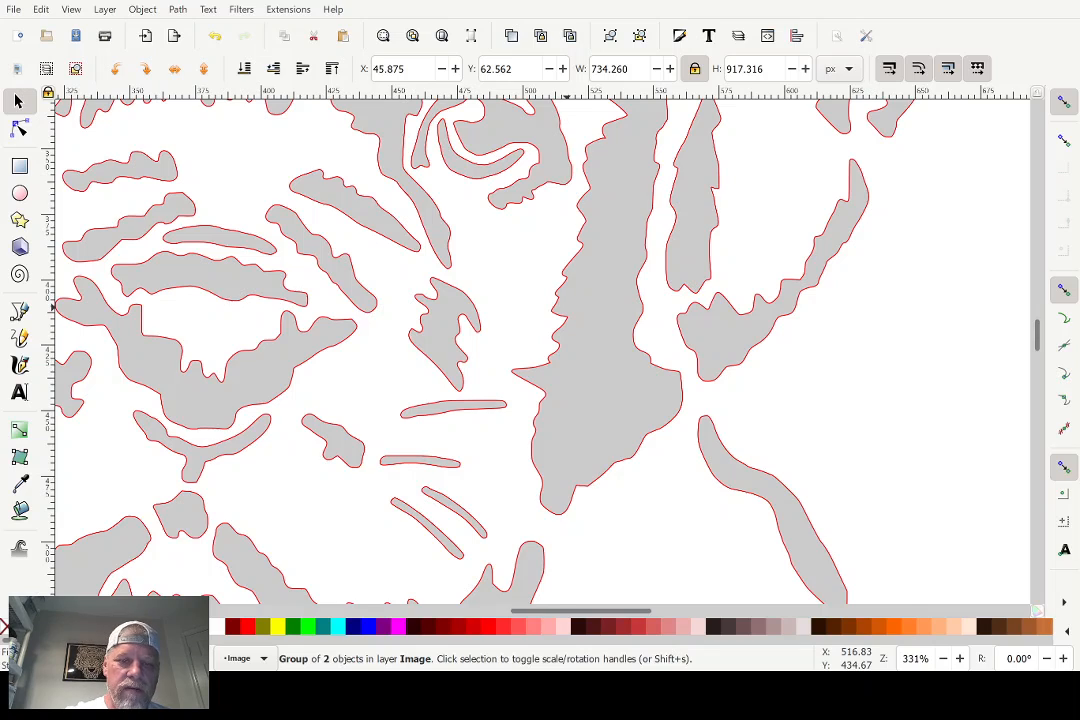
{"action": "scroll", "coordinate": [560, 326], "scroll_direction": "up", "scroll_amount": 3, "text": "ctrl"}
{"action": "scroll", "coordinate": [924, 396], "scroll_direction": "down", "scroll_amount": 3, "text": "ctrl"}
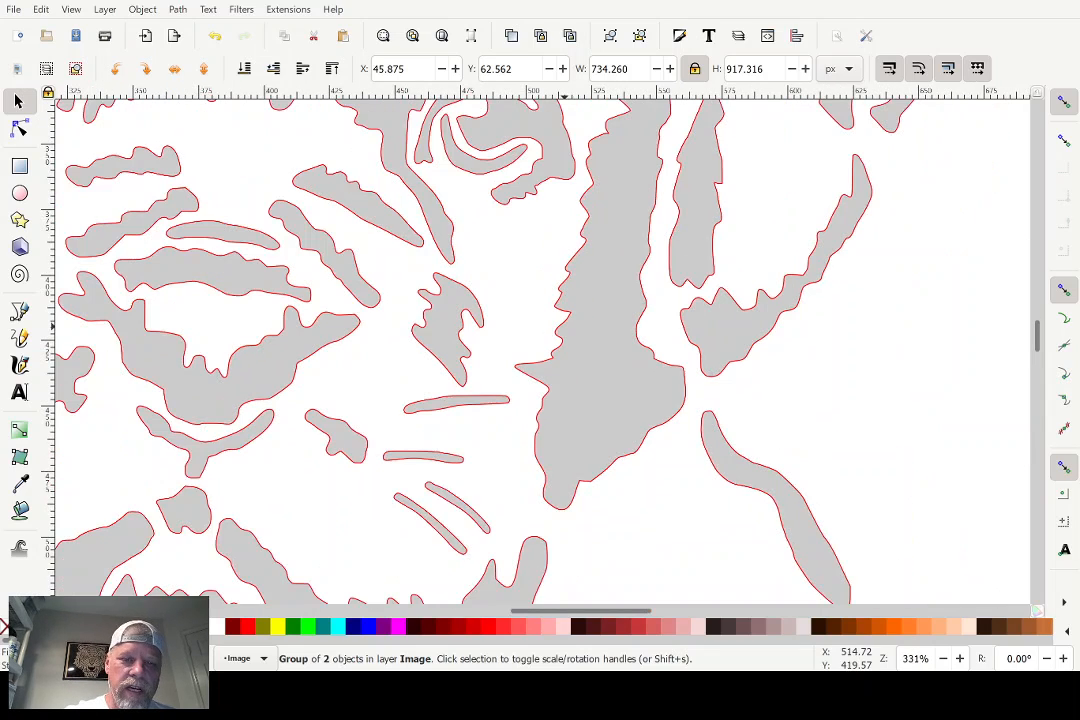
{"action": "scroll", "coordinate": [924, 396], "scroll_direction": "down", "scroll_amount": 2, "text": "ctrl"}
{"action": "scroll", "coordinate": [924, 396], "scroll_direction": "down", "scroll_amount": 2, "text": "ctrl"}
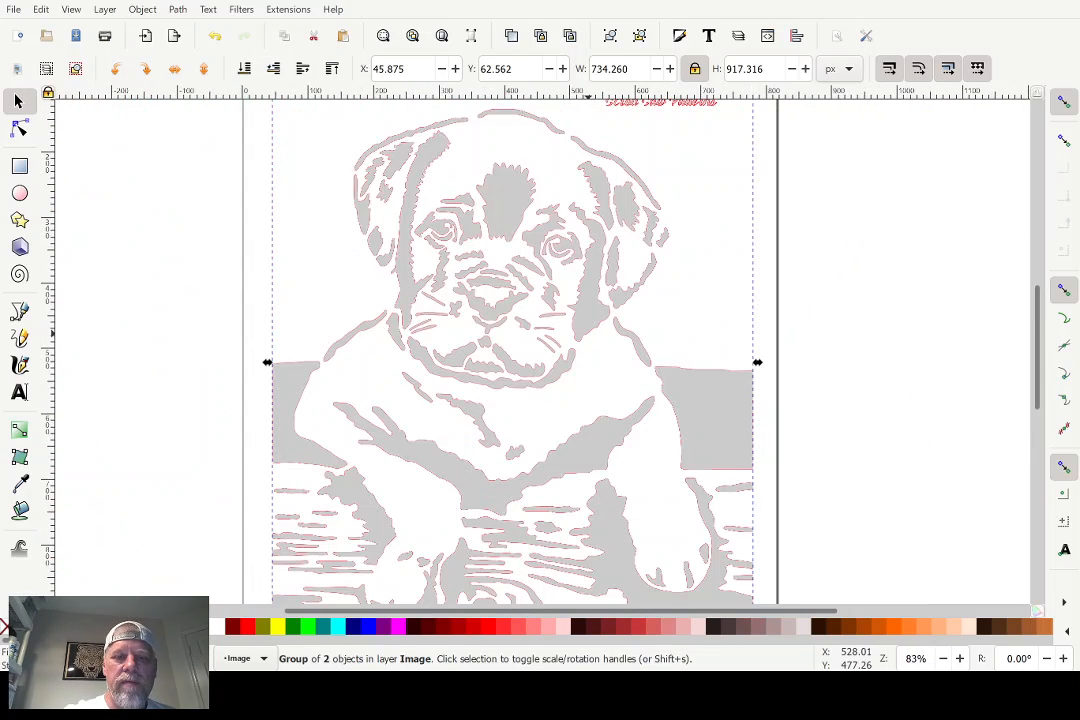
{"action": "scroll", "coordinate": [924, 396], "scroll_direction": "down", "scroll_amount": 2, "text": "ctrl"}
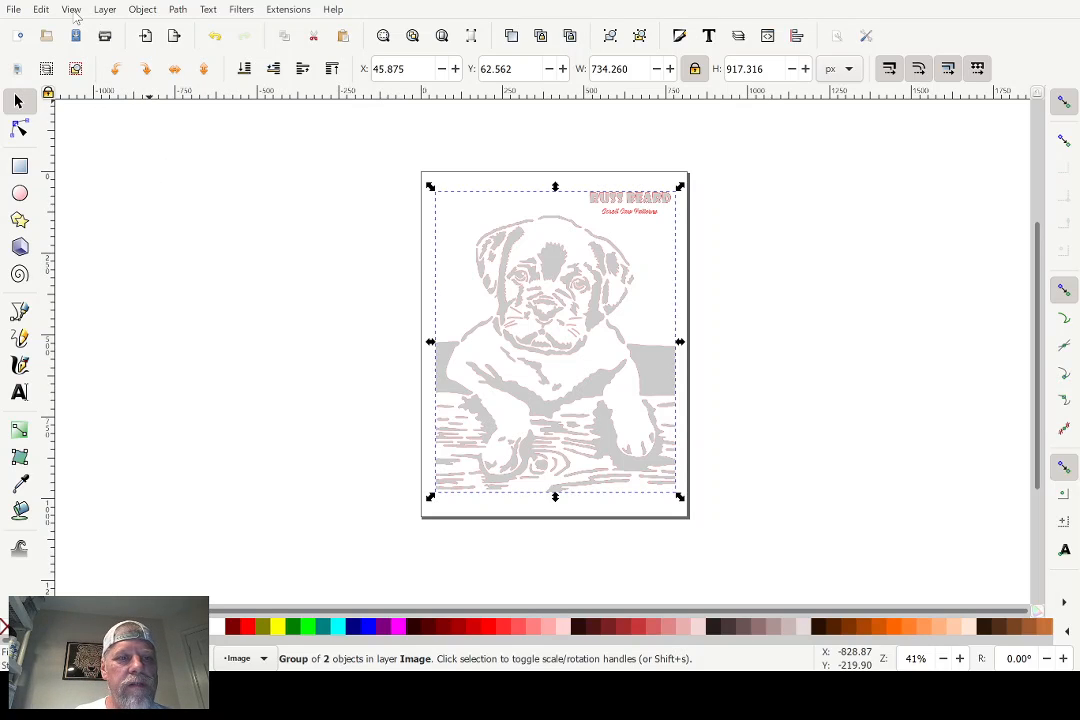
Set the stroke width of the puppy and logo group to 0.055 px and check the outline up close
{"action": "left_click", "coordinate": [142, 9]}
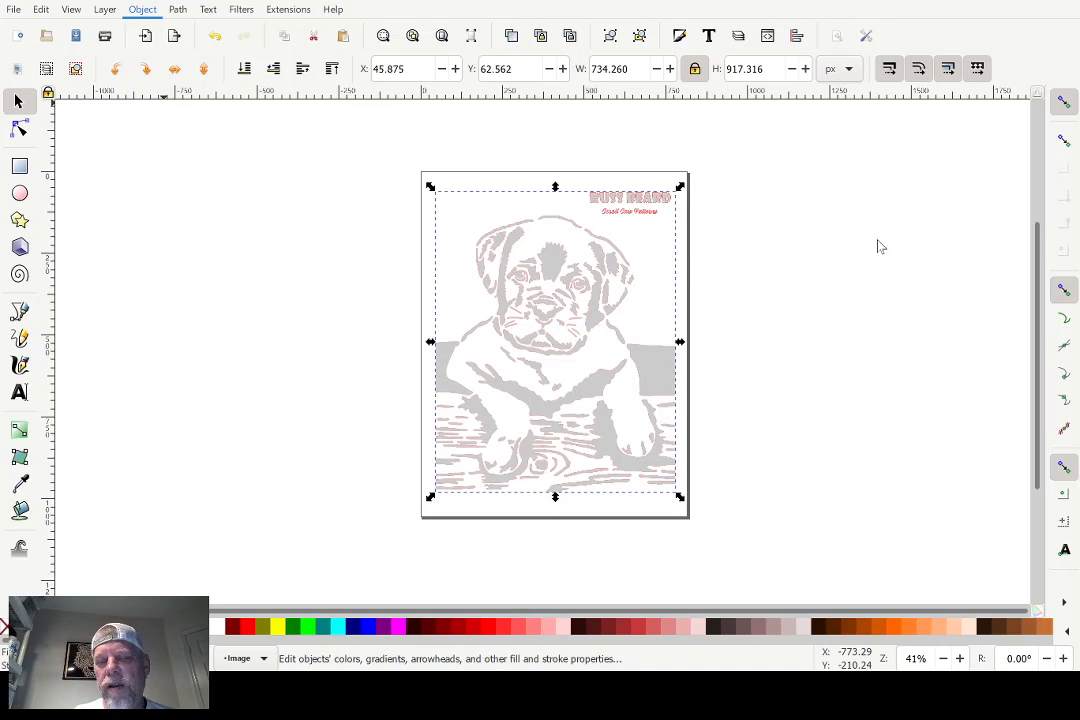
{"action": "key", "text": "Return"}
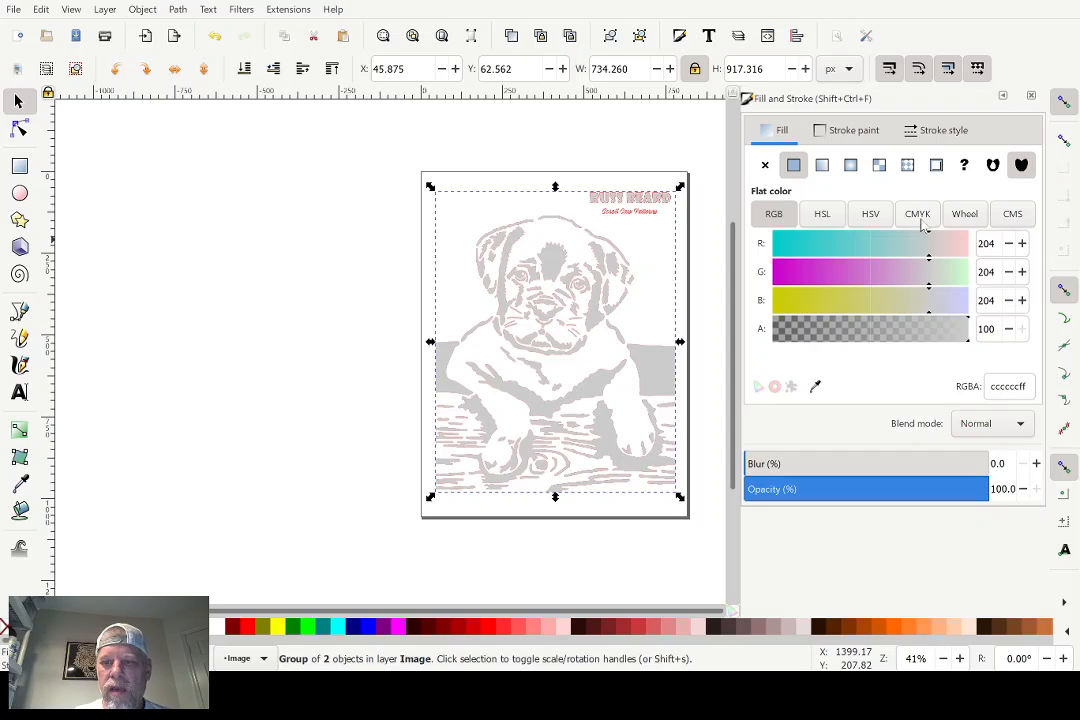
{"action": "left_click", "coordinate": [937, 132]}
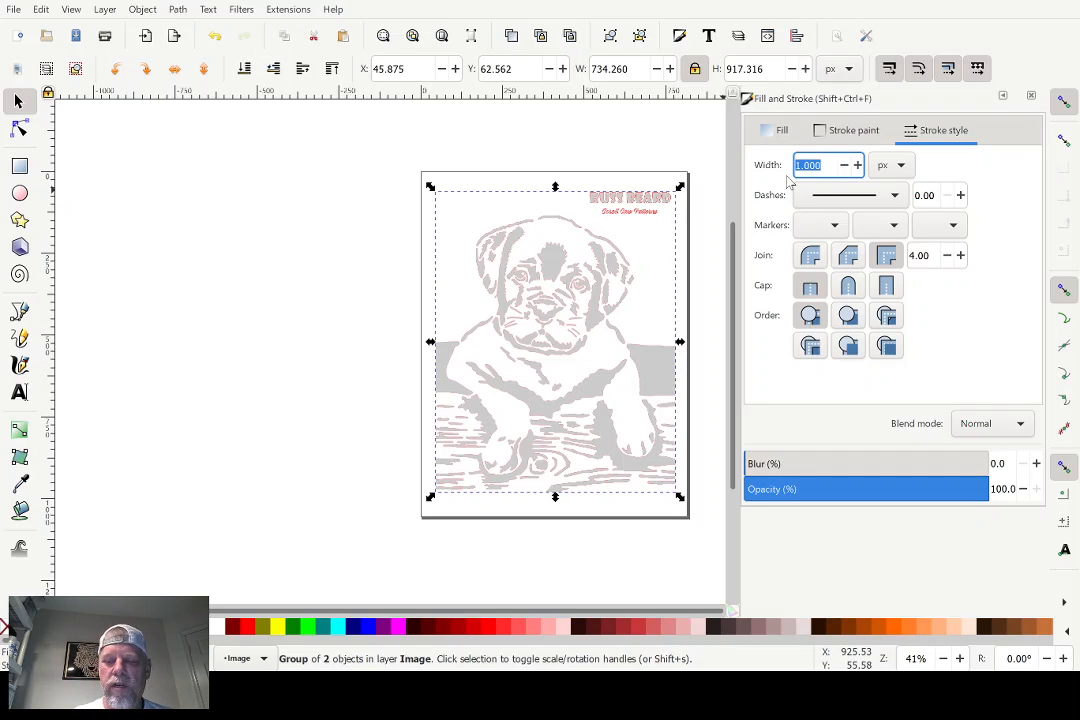
{"action": "type", "text": "0"}
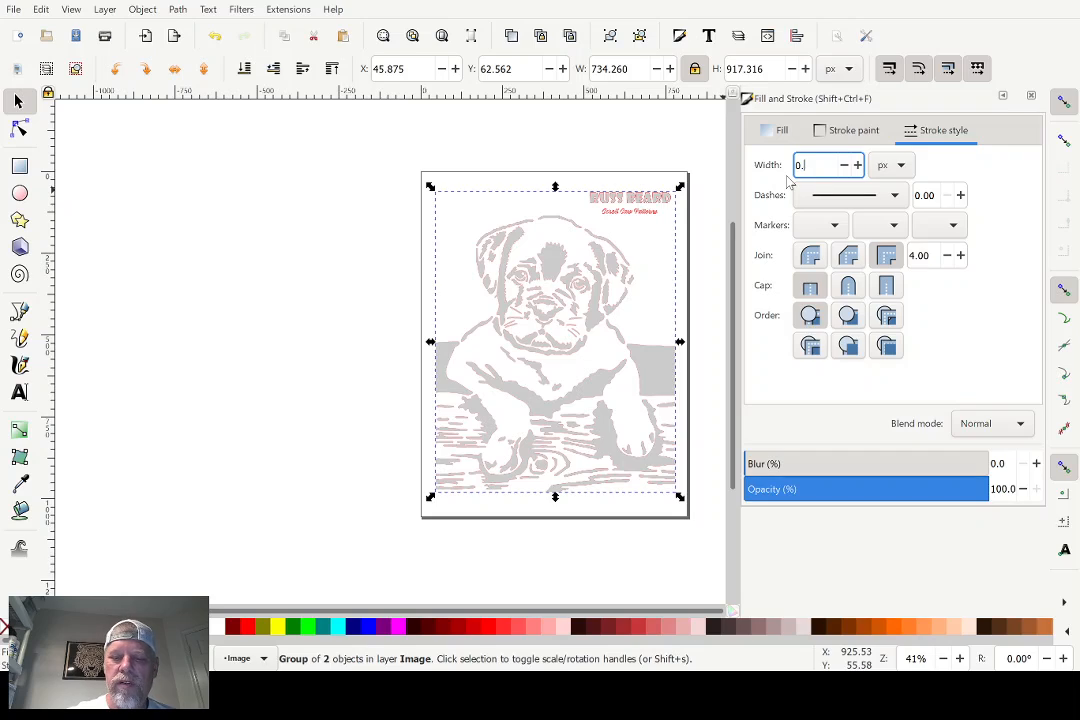
{"action": "type", "text": ".055"}
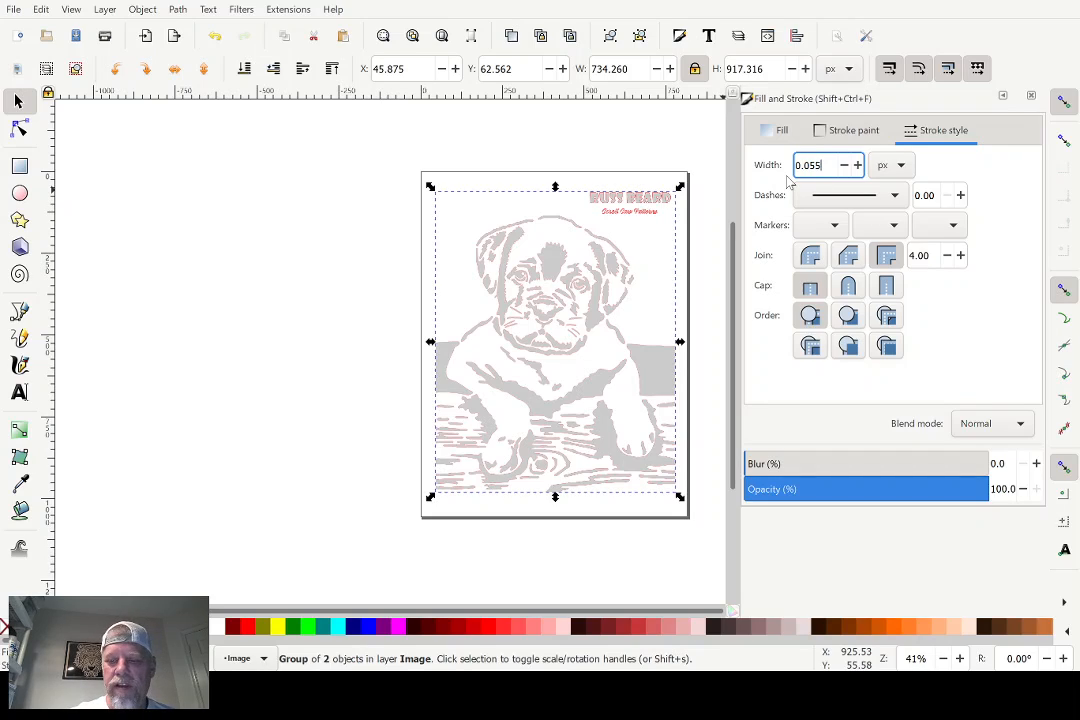
{"action": "key", "text": "Return"}
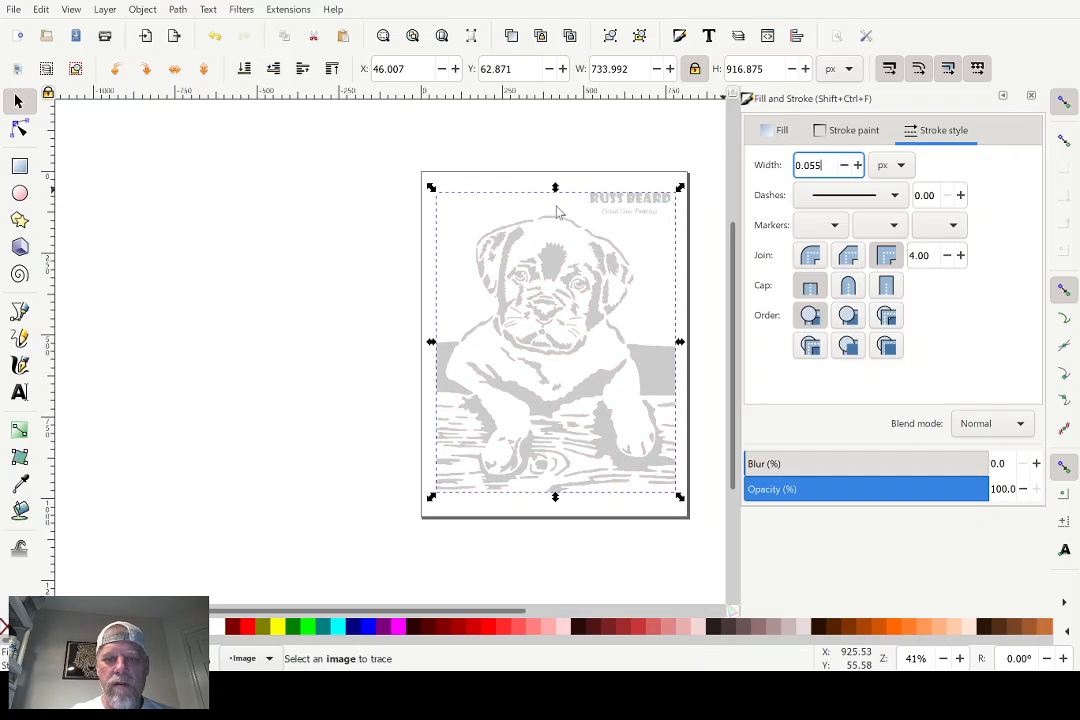
{"action": "left_click", "coordinate": [1030, 97]}
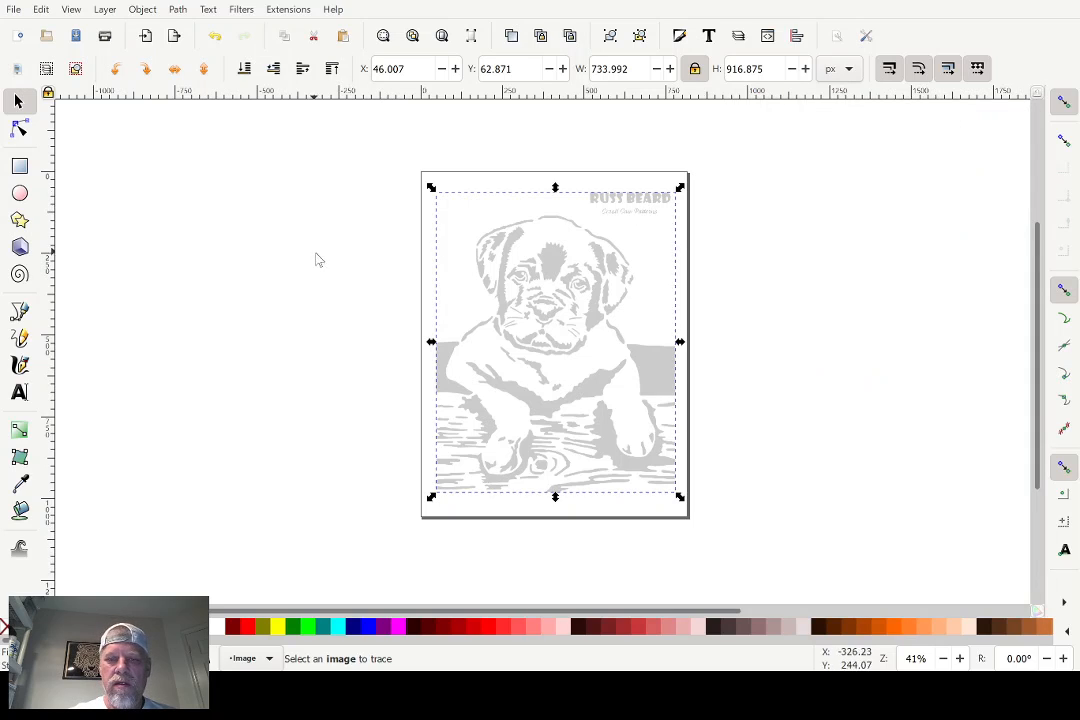
{"action": "scroll", "coordinate": [590, 282], "scroll_direction": "up", "scroll_amount": 3}
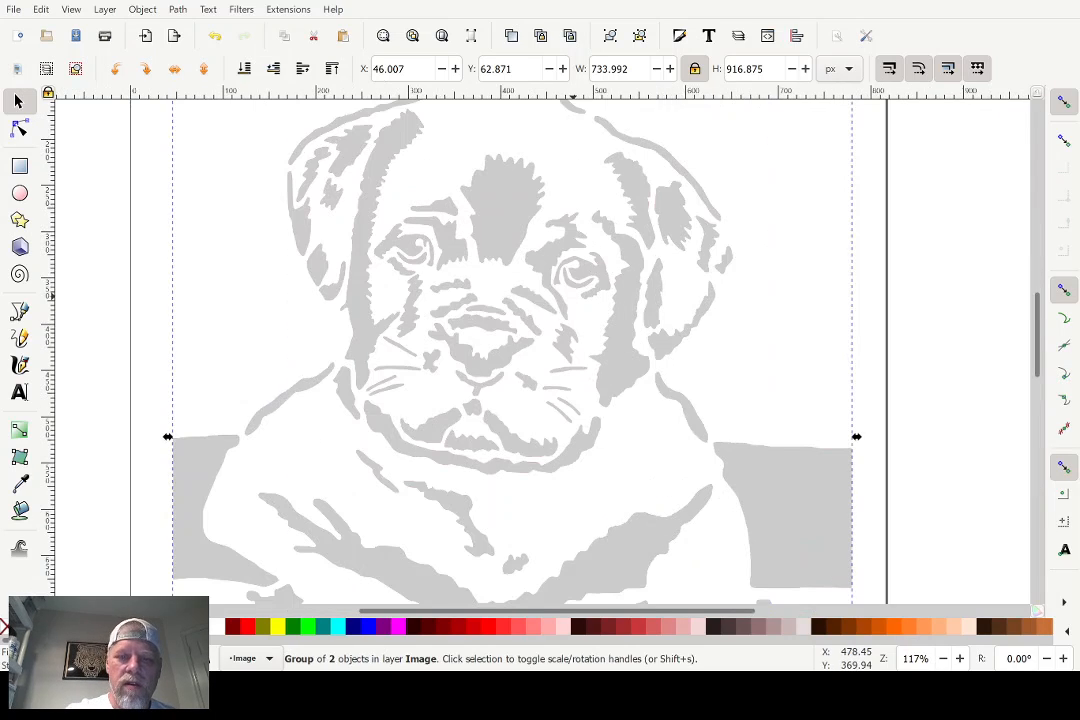
{"action": "scroll", "coordinate": [605, 320], "scroll_direction": "up", "scroll_amount": 4}
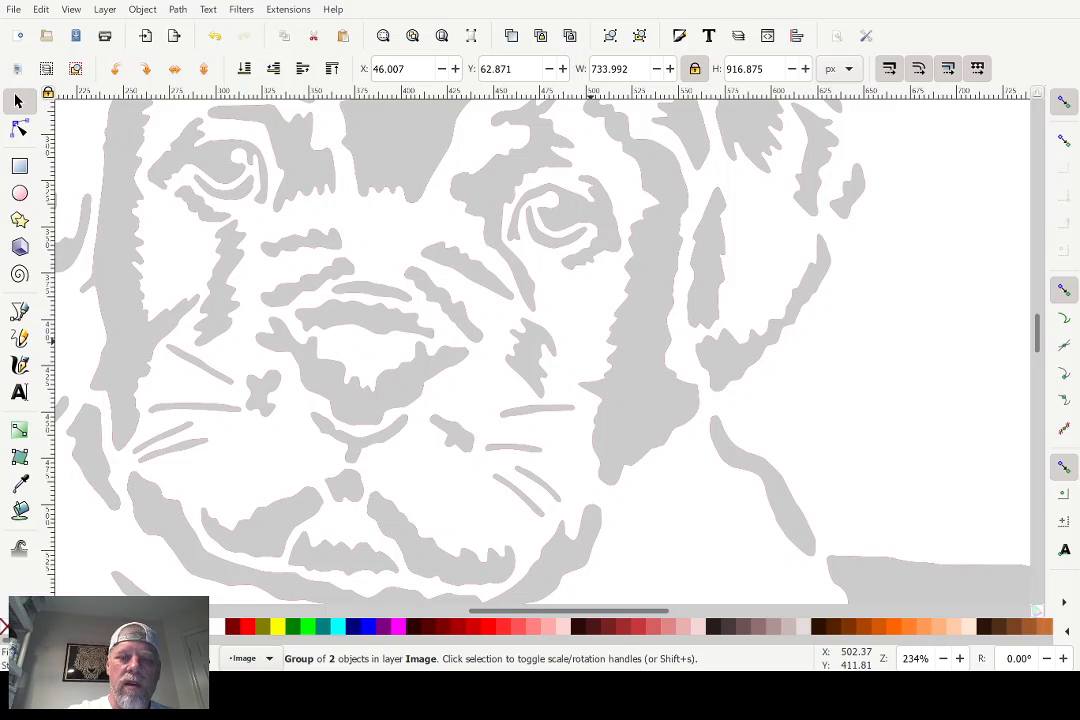
{"action": "scroll", "coordinate": [600, 330], "scroll_direction": "up", "scroll_amount": 2}
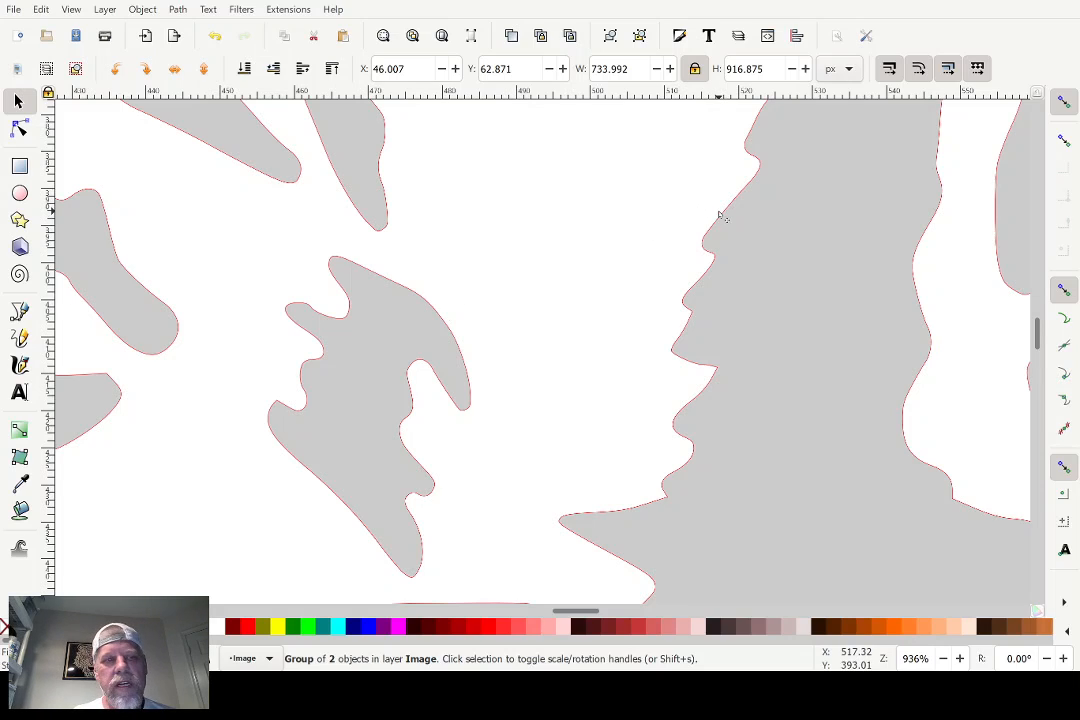
{"action": "left_click", "coordinate": [442, 36]}
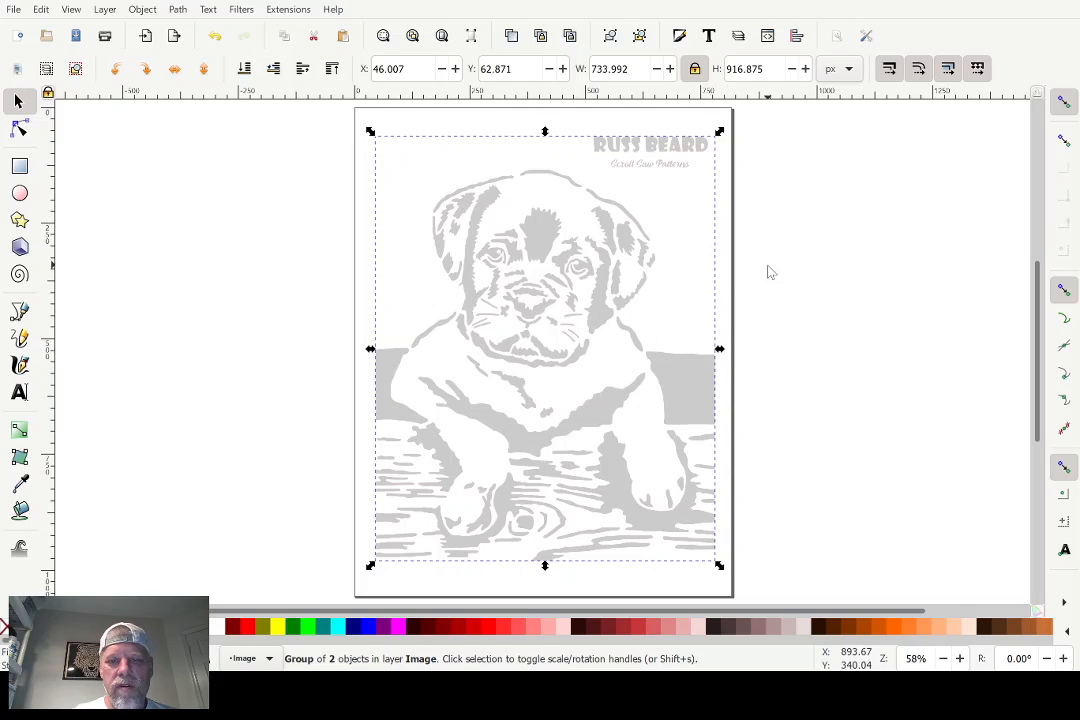